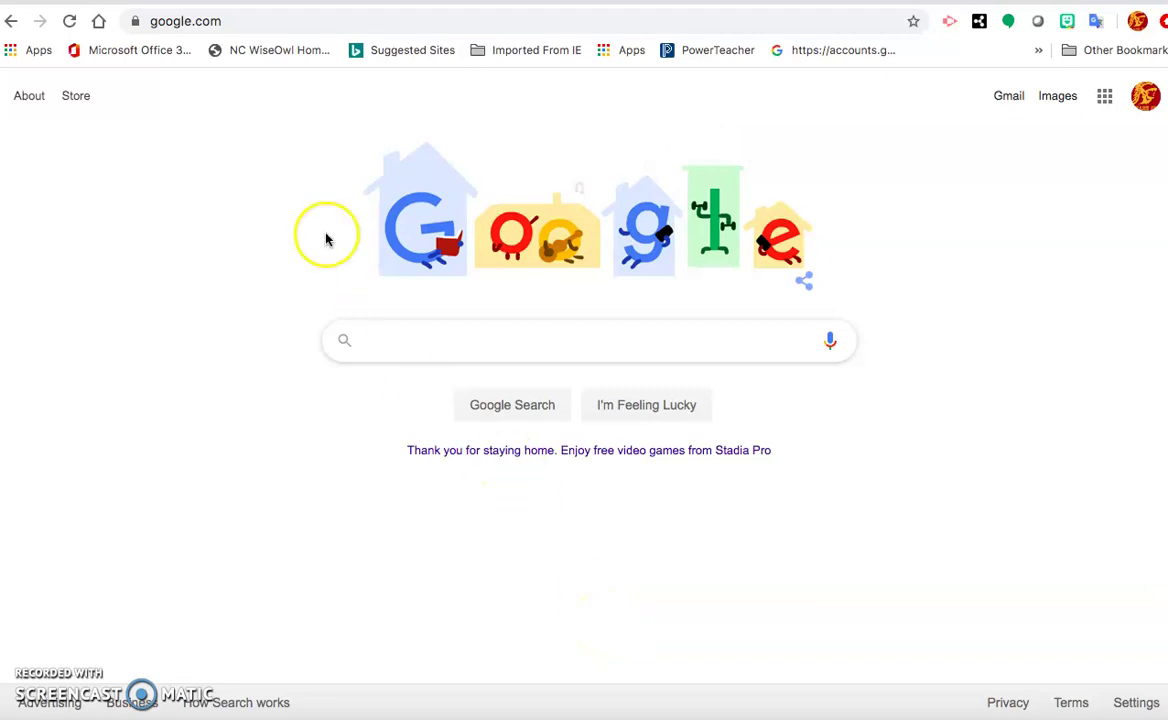
Step: Open the TweetDeck site at tweetdeck.twitter.com
click(241, 22)
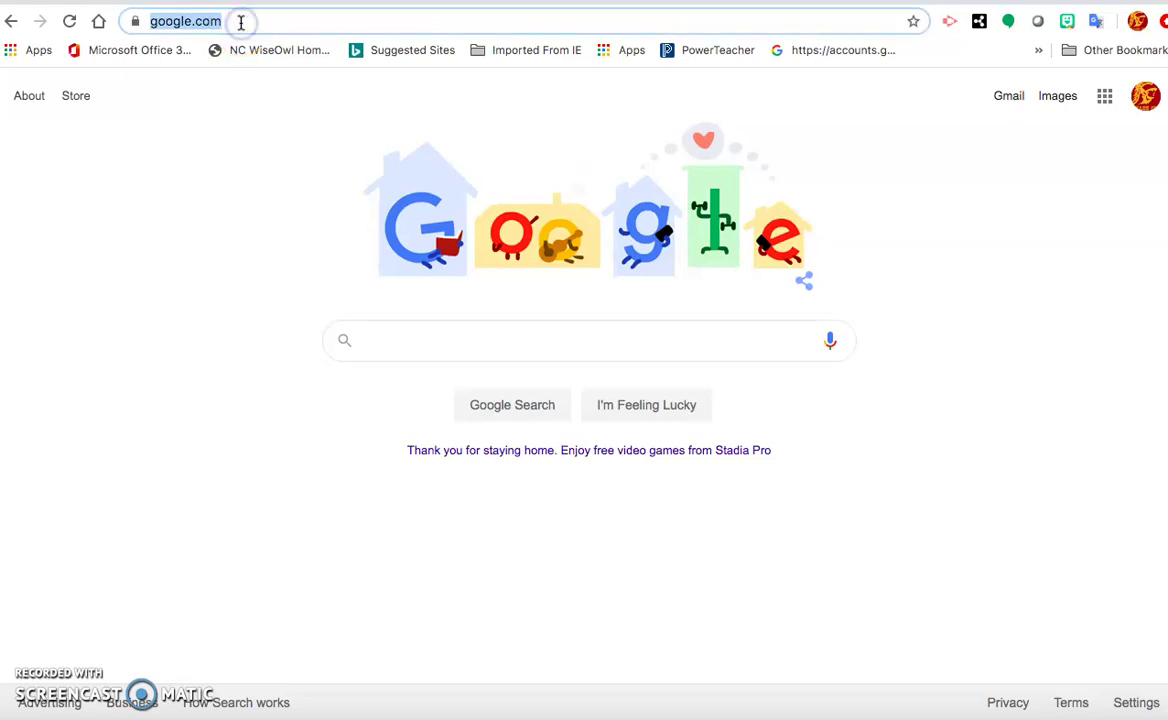
key(BackSpace)
text(twi)
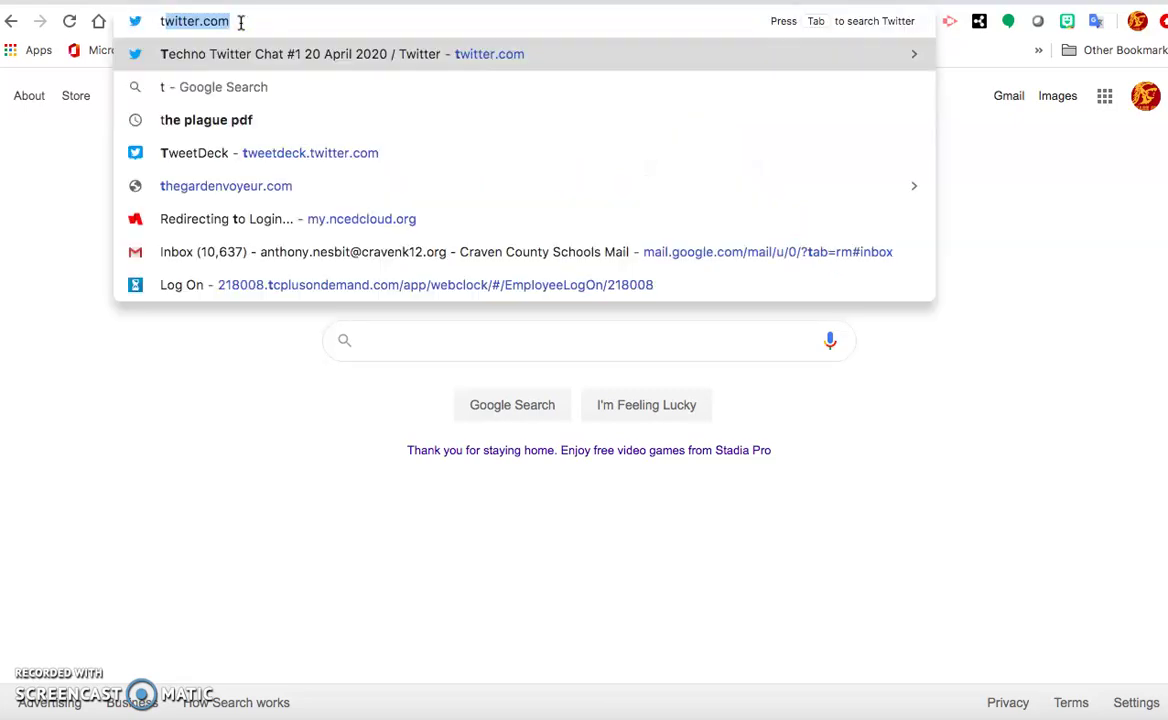
key(BackSpace)
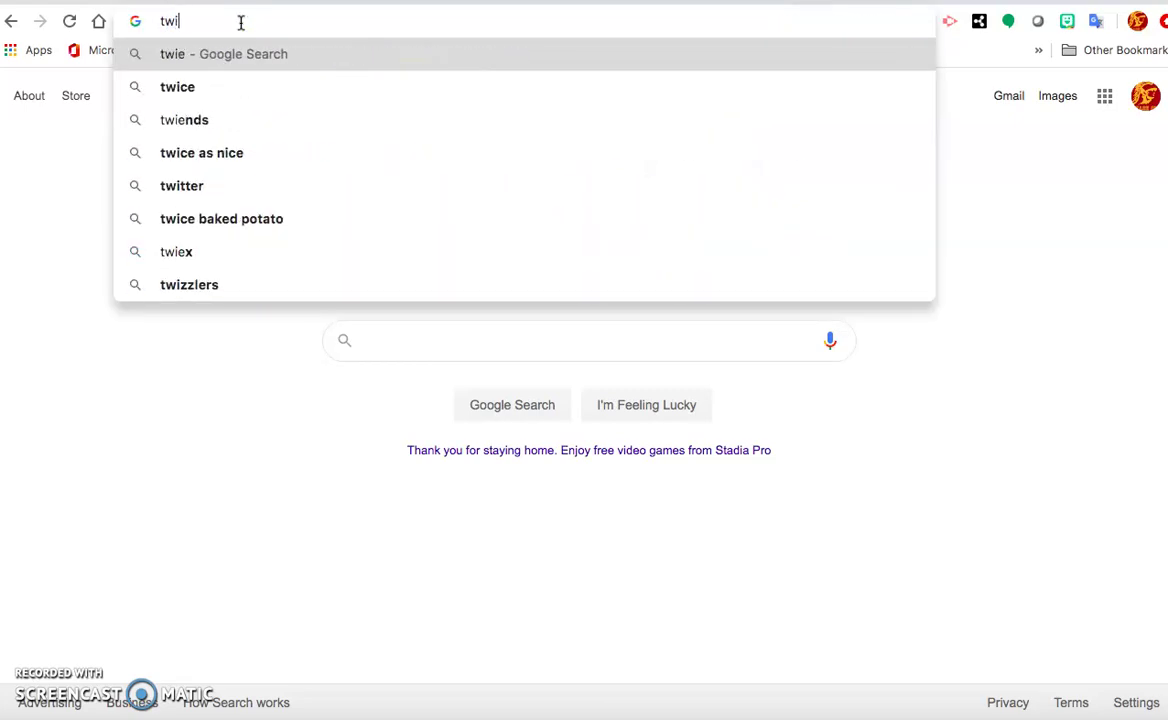
key(BackSpace)
text(e)
click(241, 22)
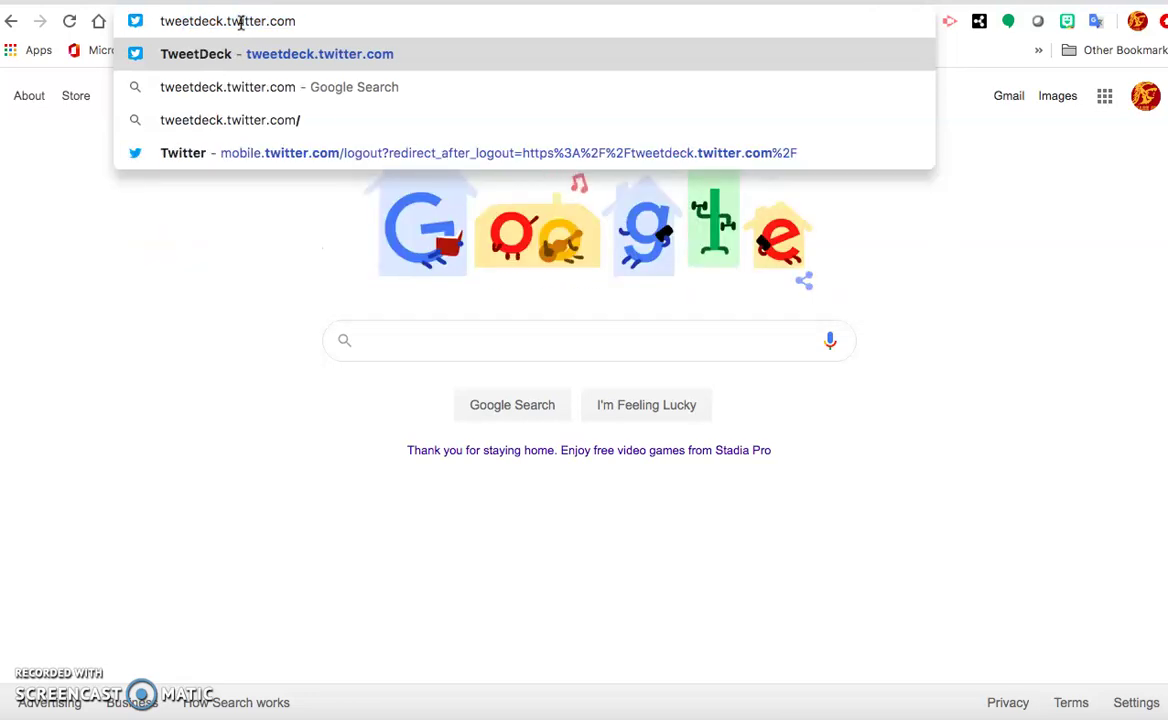
key(Return)
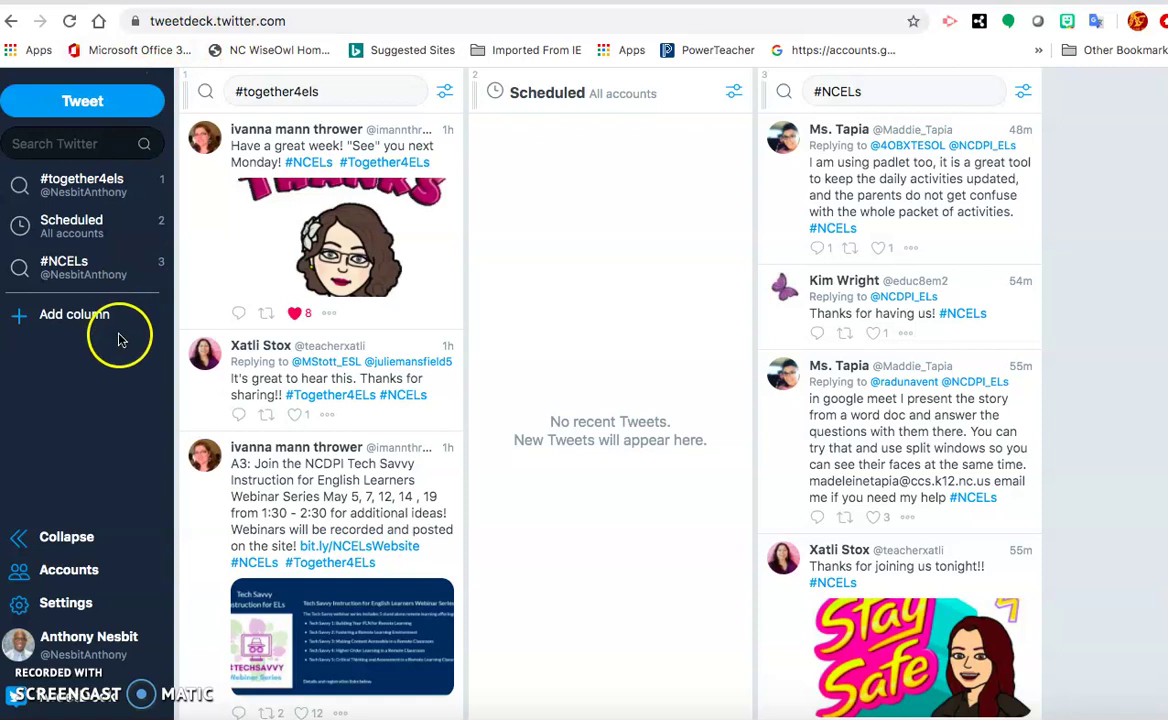
Step: Start a new tweet that begins with the suggested hashtag #Together4ELs
click(90, 103)
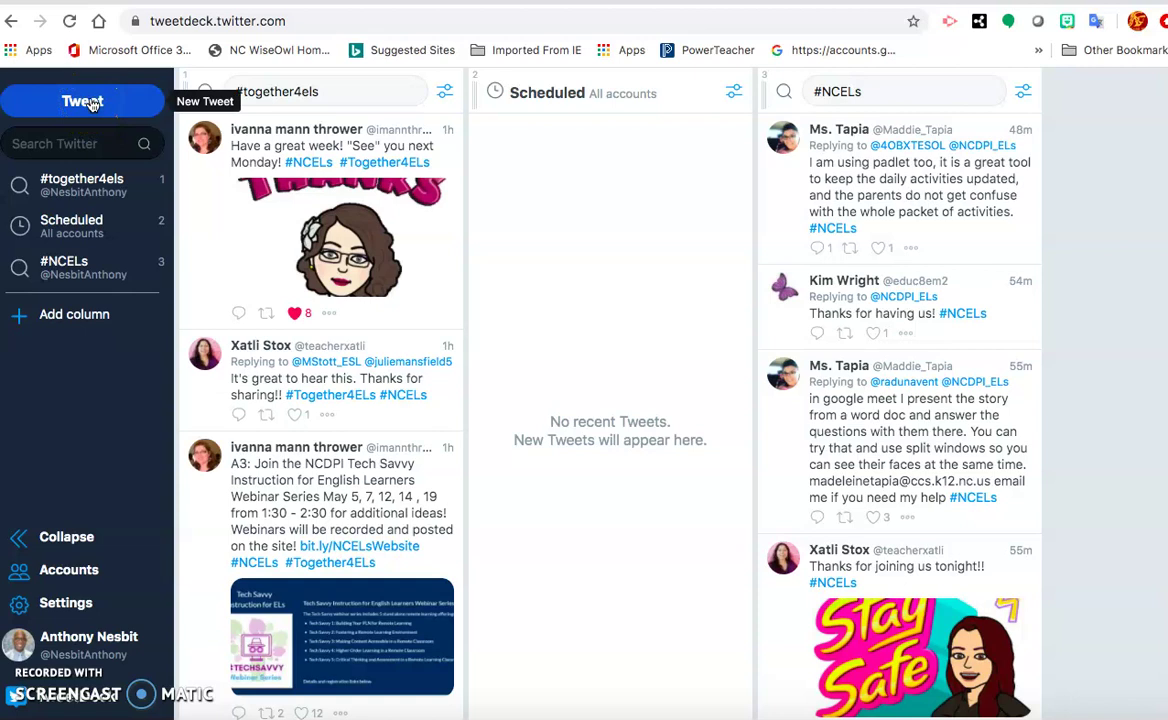
click(90, 103)
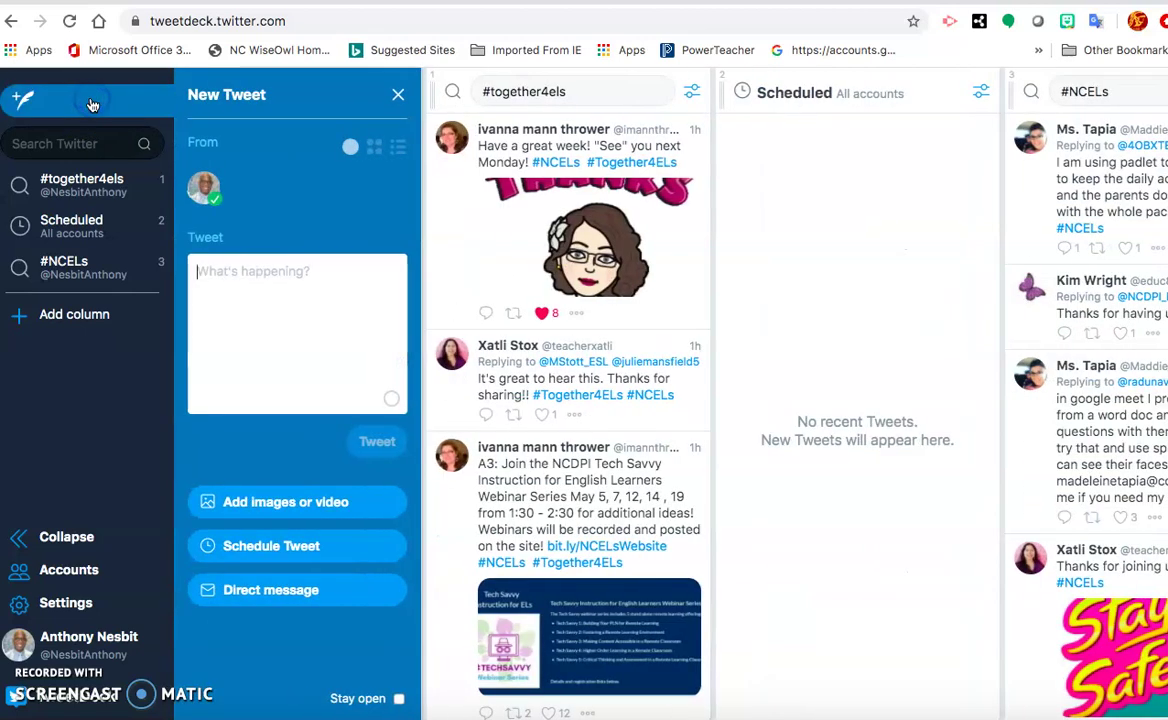
click(195, 137)
click(261, 287)
click(277, 315)
text(#)
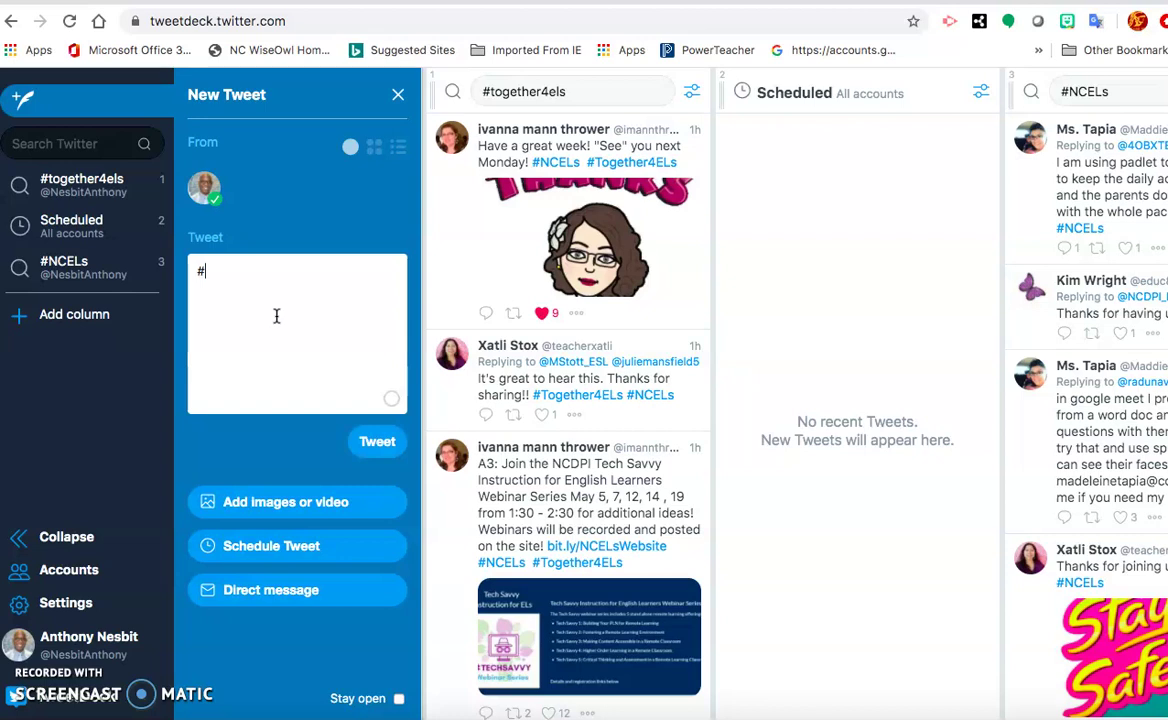
text(together)
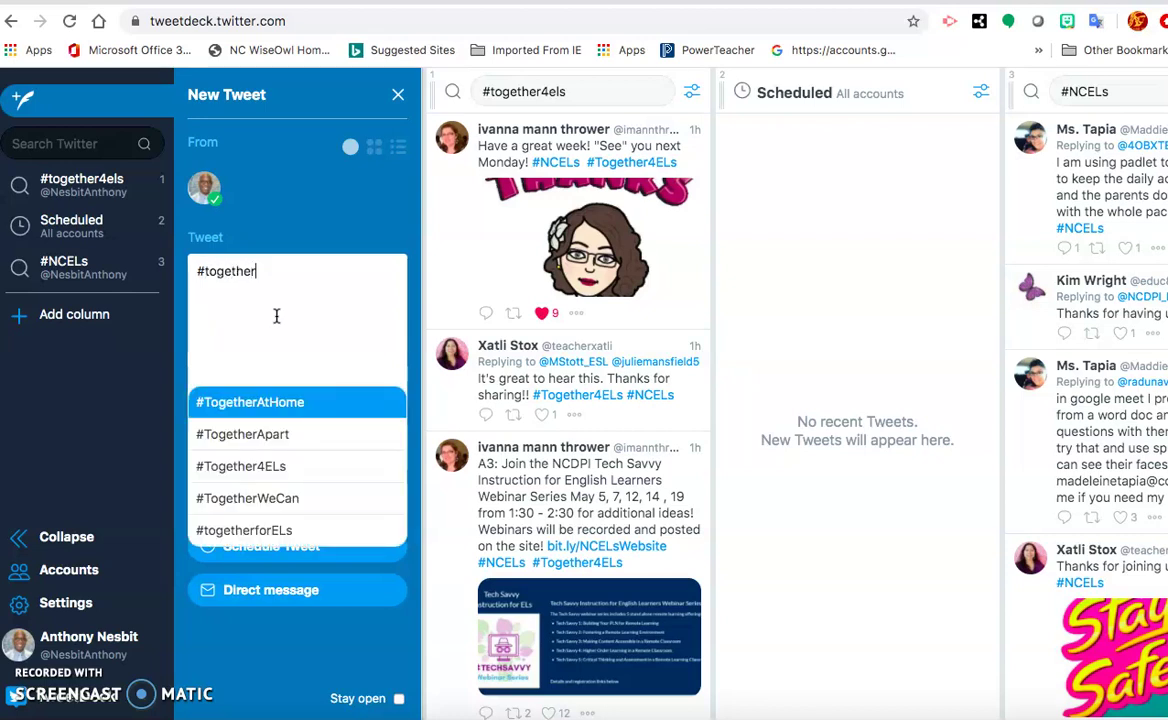
click(231, 465)
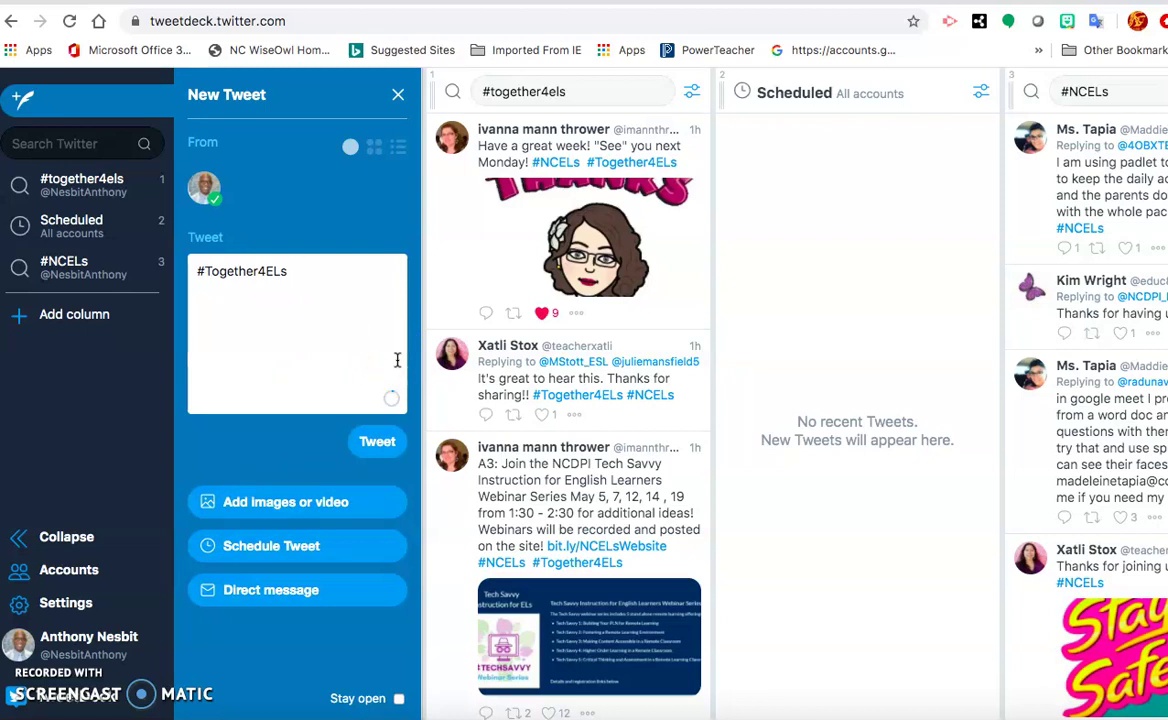
Step: Continue the tweet with "So glad to have", mentions of two suggested accounts joined by "and", and "in the chat today."
text(So glad to have )
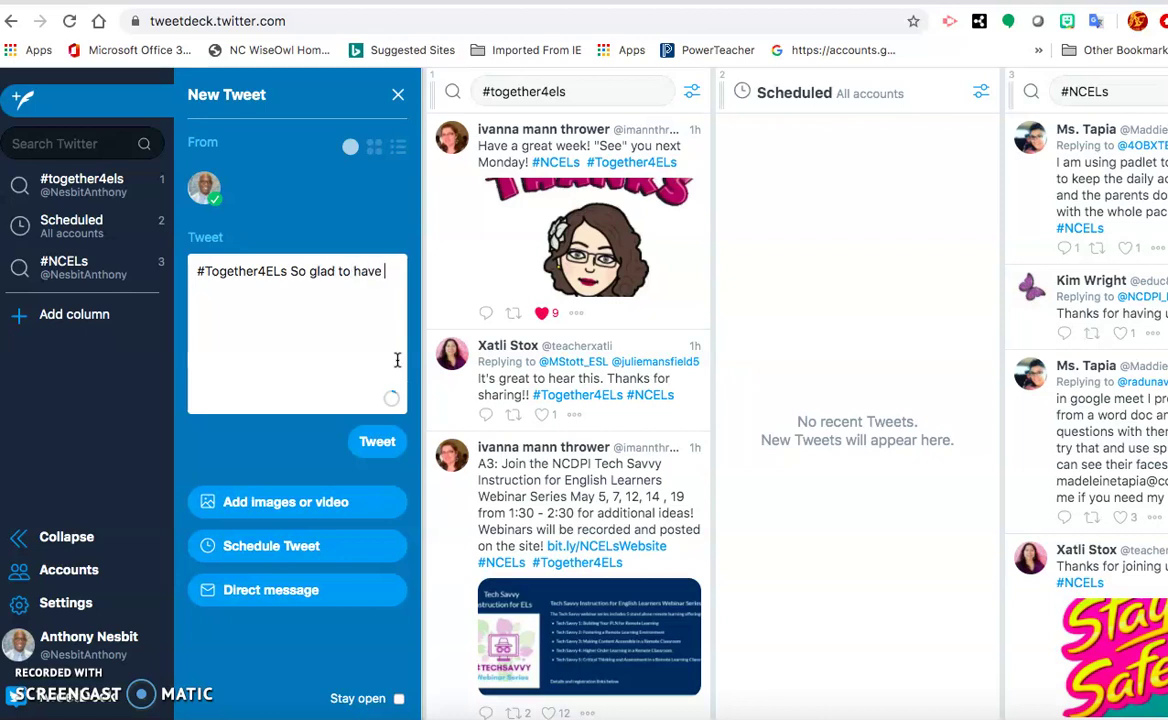
text(@em)
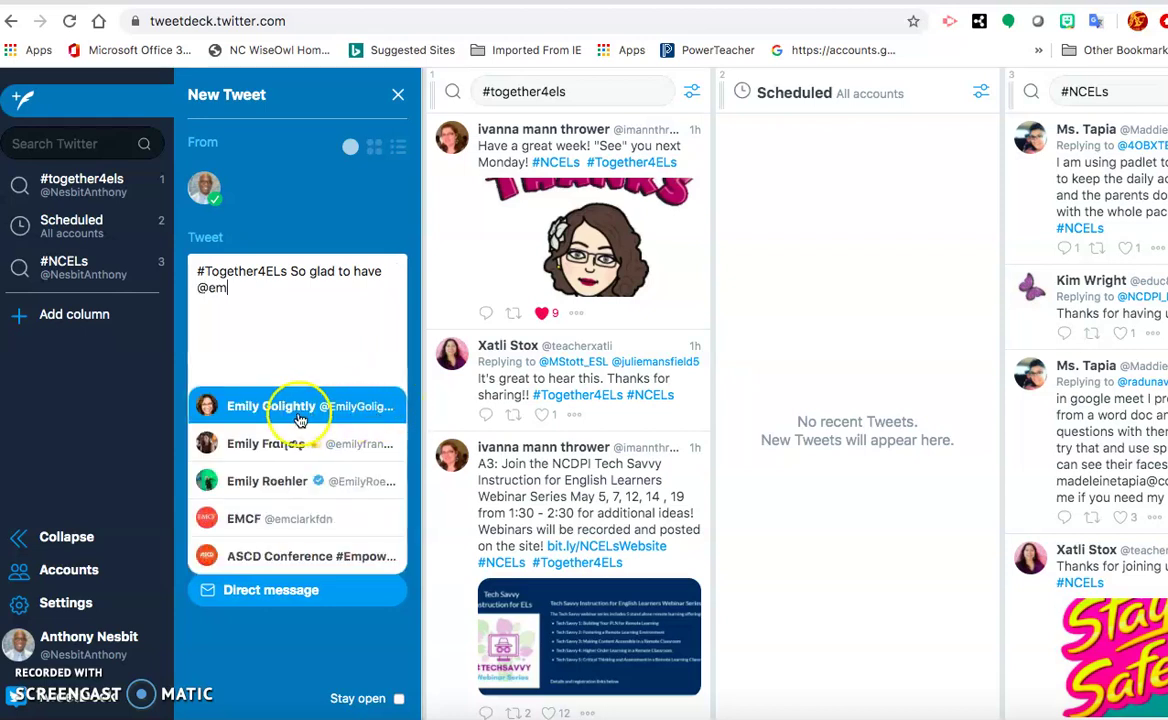
click(302, 406)
text(and @tog)
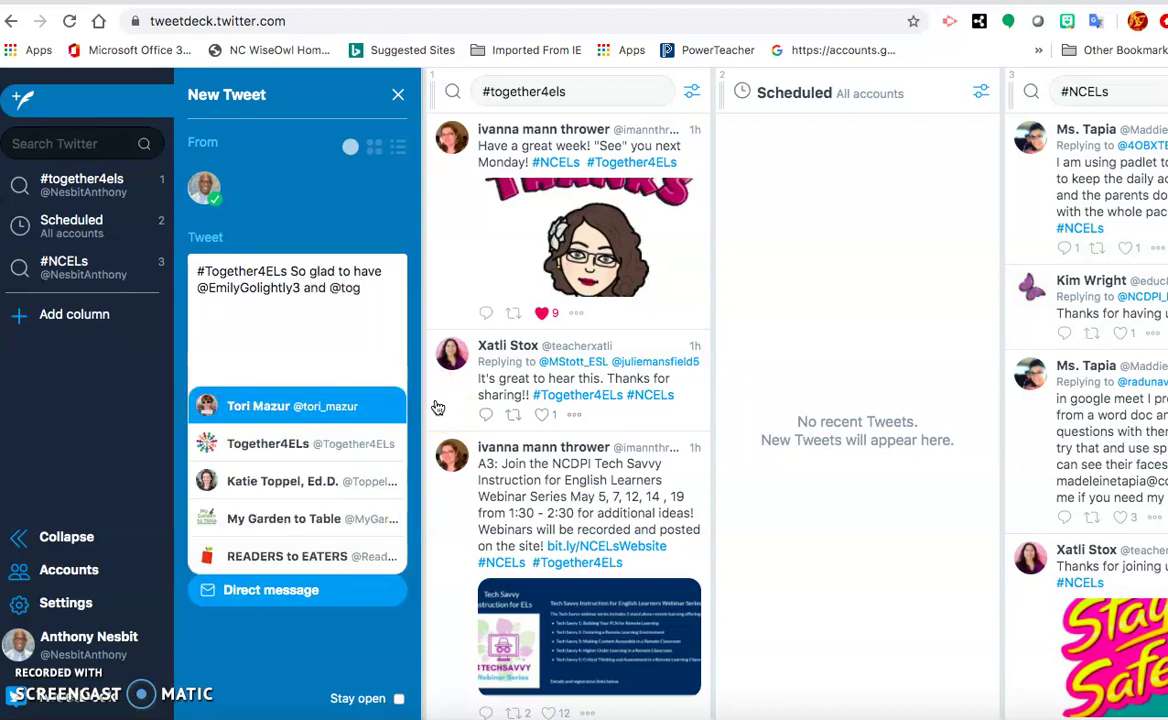
click(268, 405)
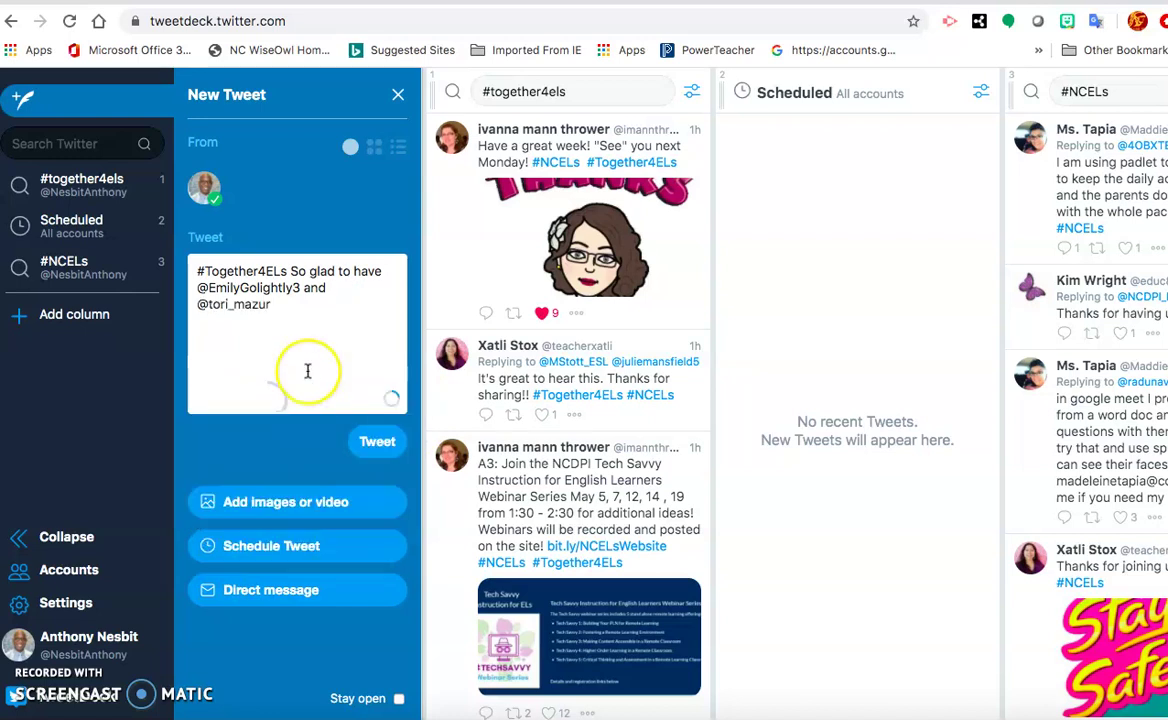
text(in the)
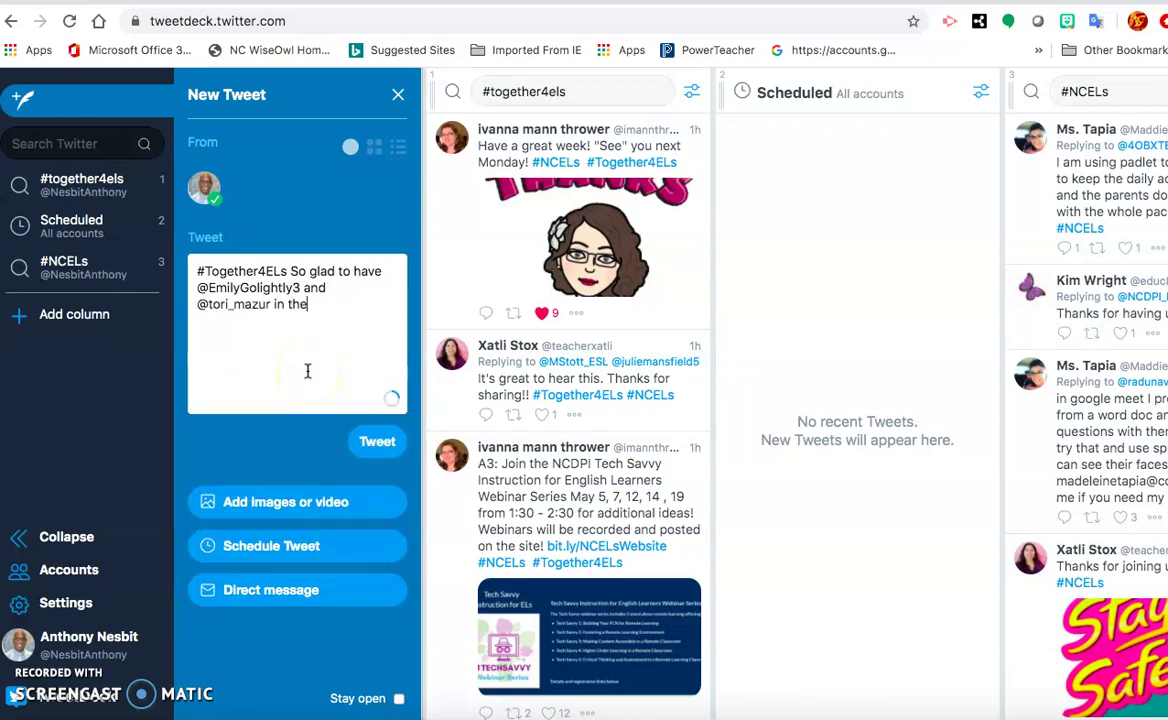
text( chat today.)
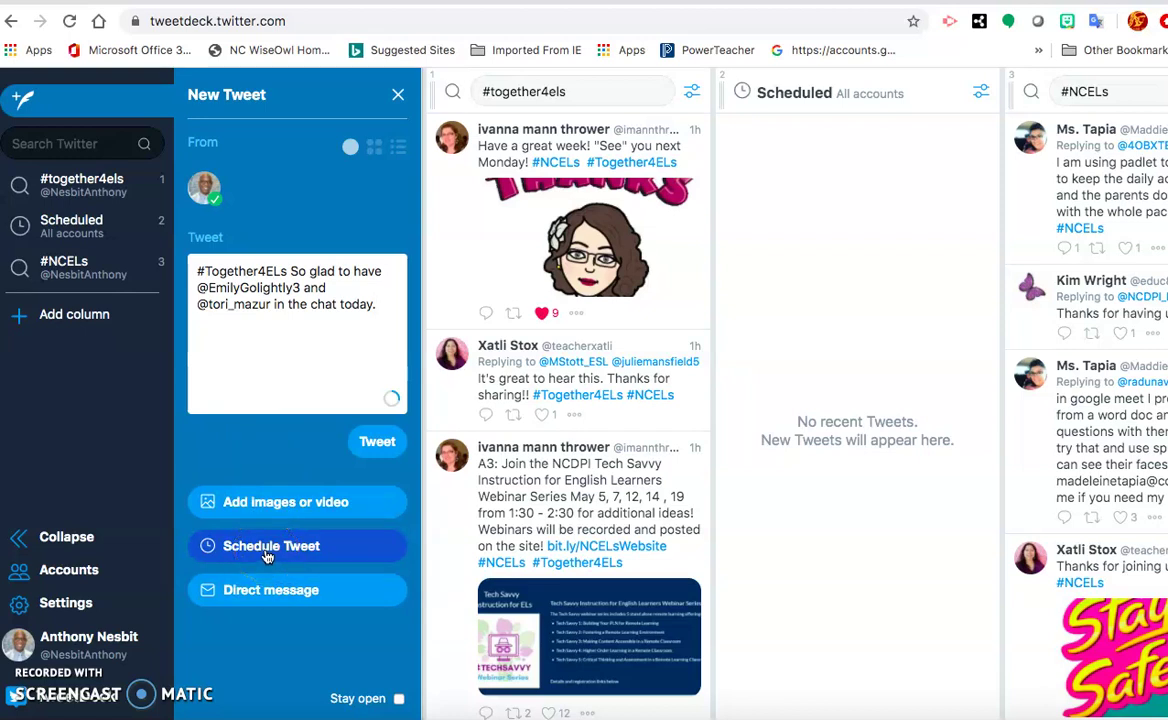
Step: Turn on scheduling for the tweet and set its date to Thursday 23 April 2020
click(268, 550)
click(268, 557)
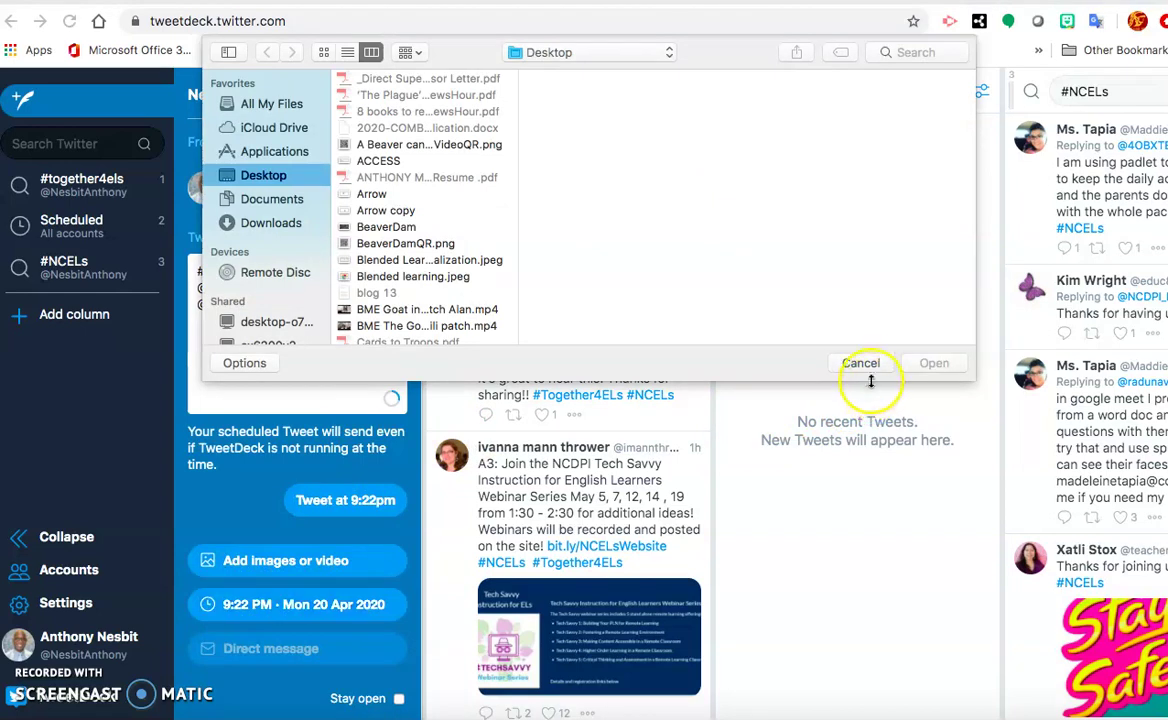
click(861, 363)
click(279, 605)
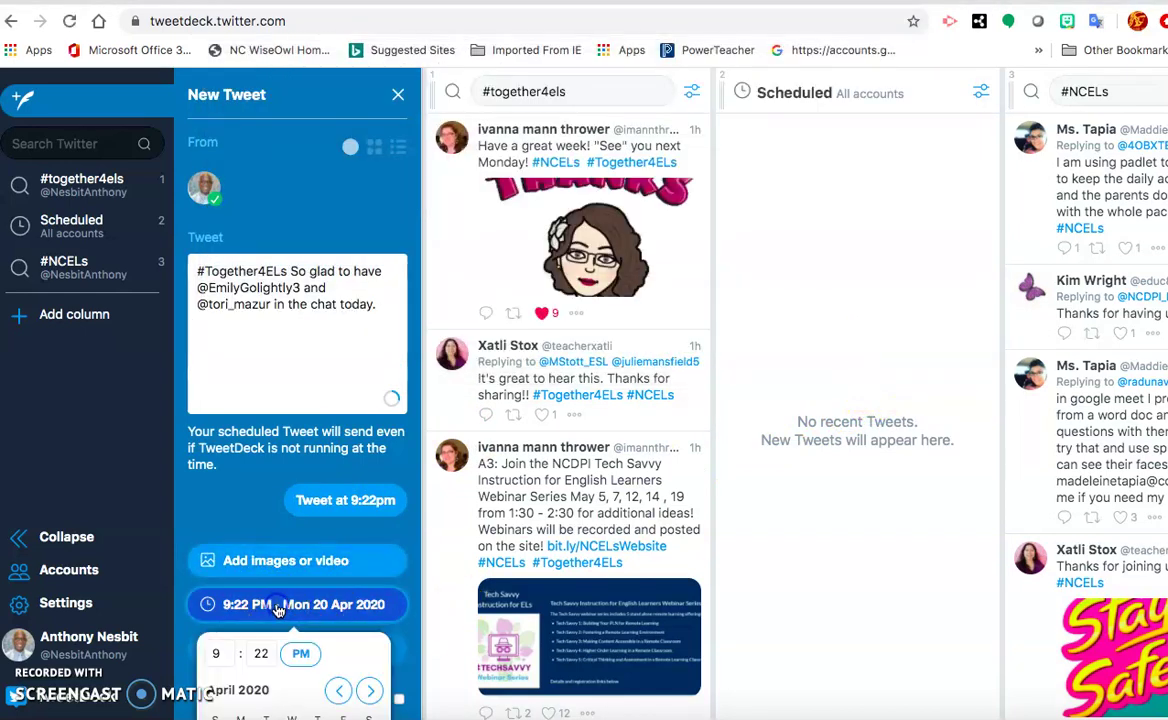
scroll(242, 488, down, 1)
scroll(242, 490, down, 2)
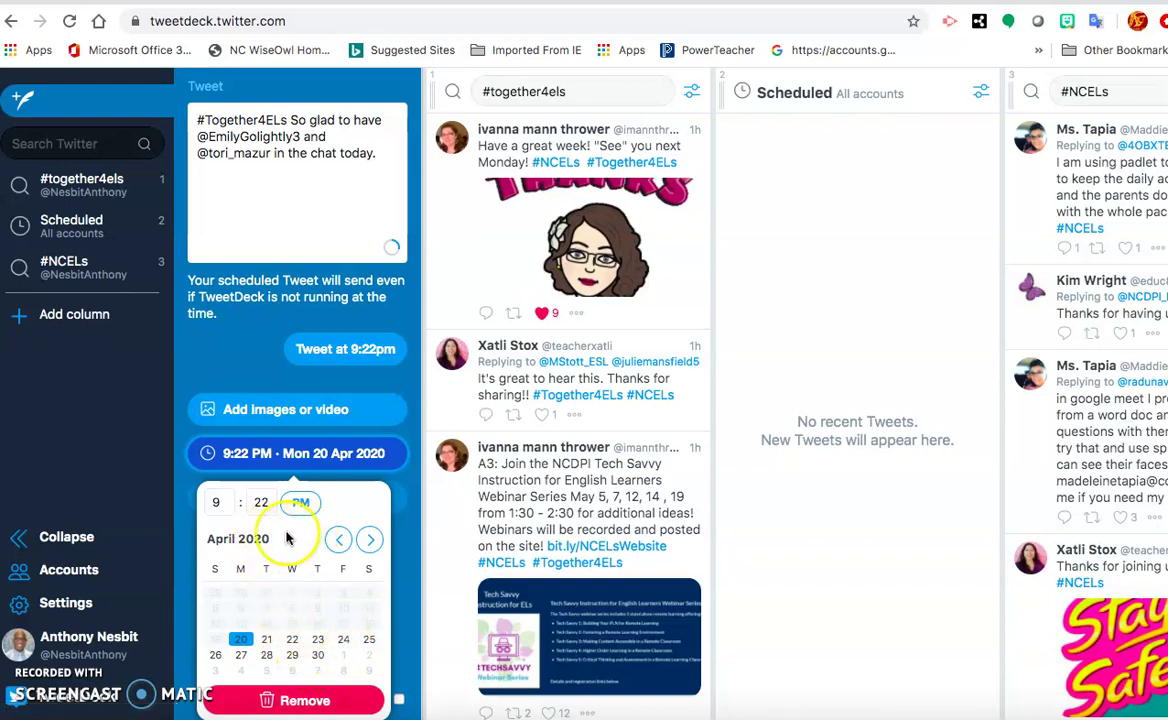
click(222, 502)
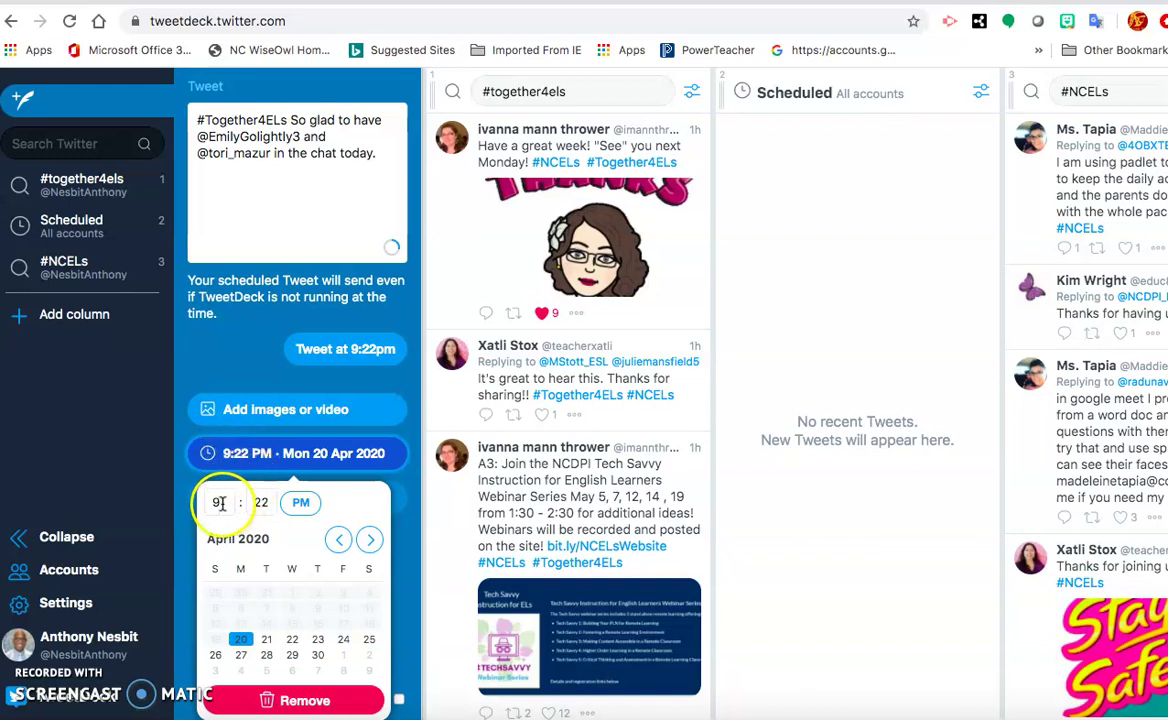
click(220, 503)
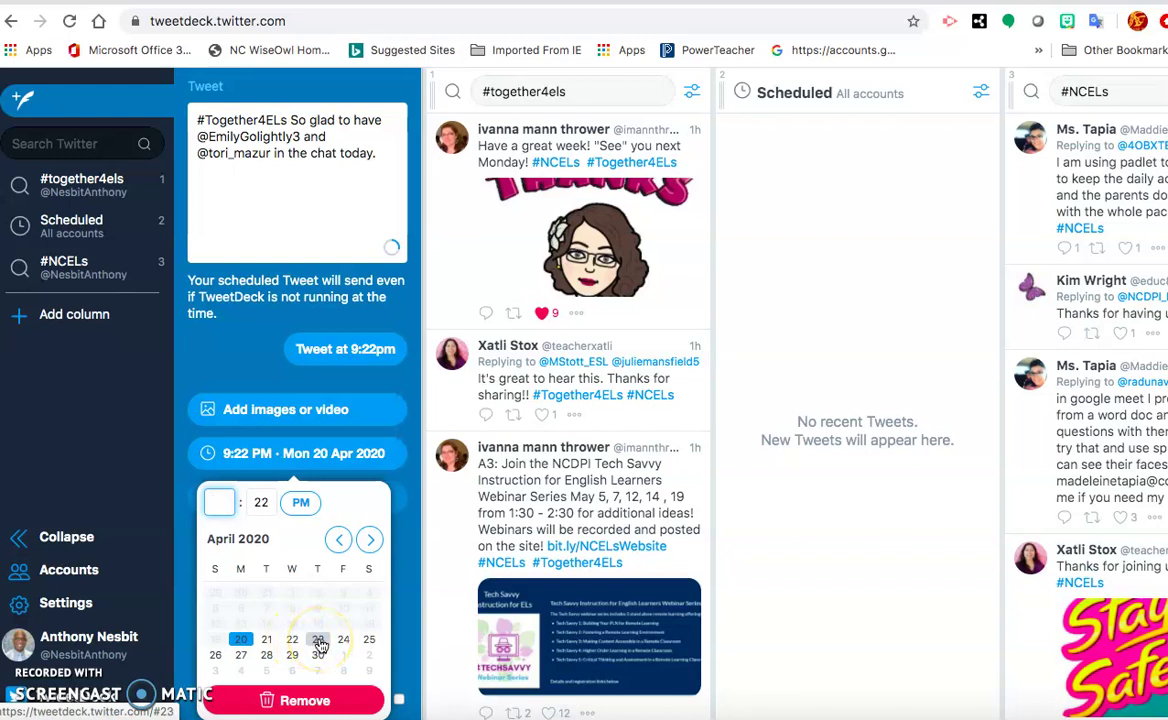
click(318, 640)
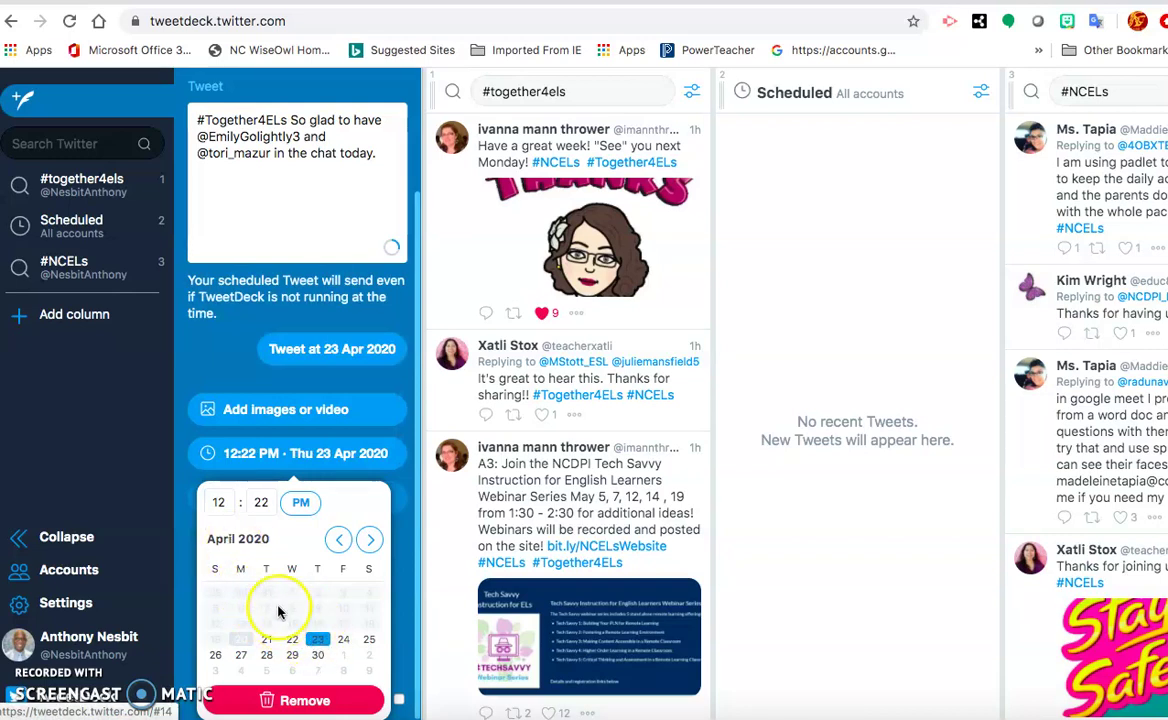
Step: Set the scheduled time to 7:06 PM and submit the tweet for 23 Apr 2020
click(225, 503)
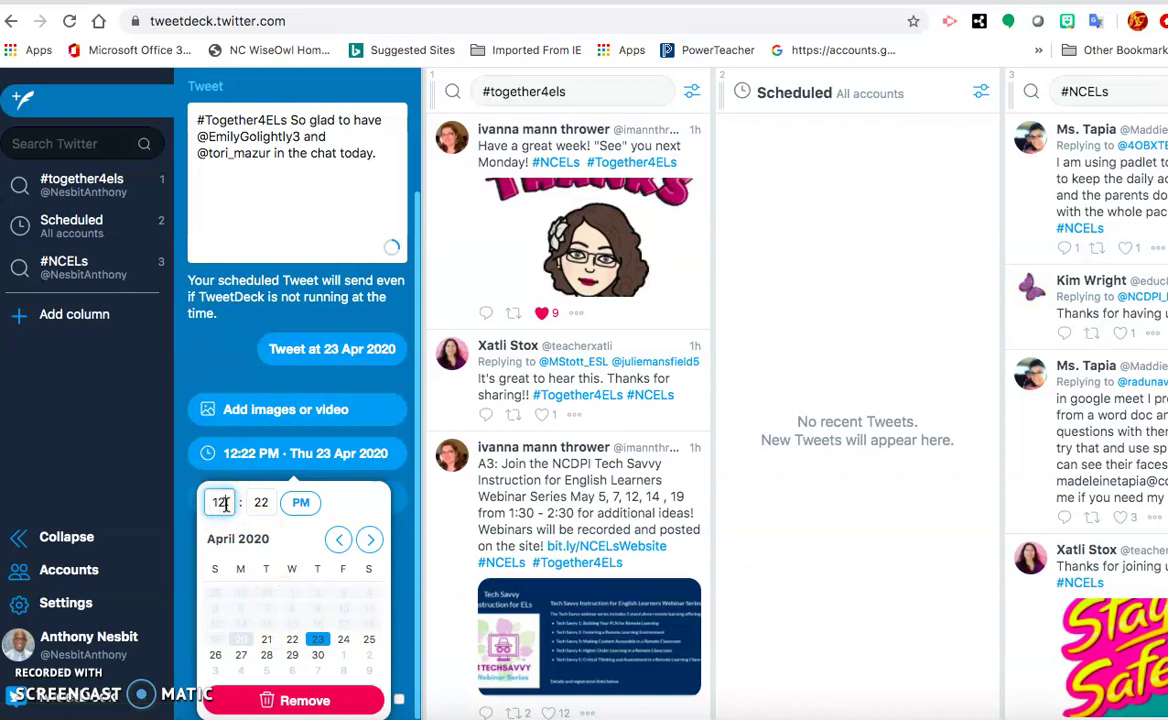
key(BackSpace)
key(BackSpace)
double_click(262, 502)
key(BackSpace)
text(06)
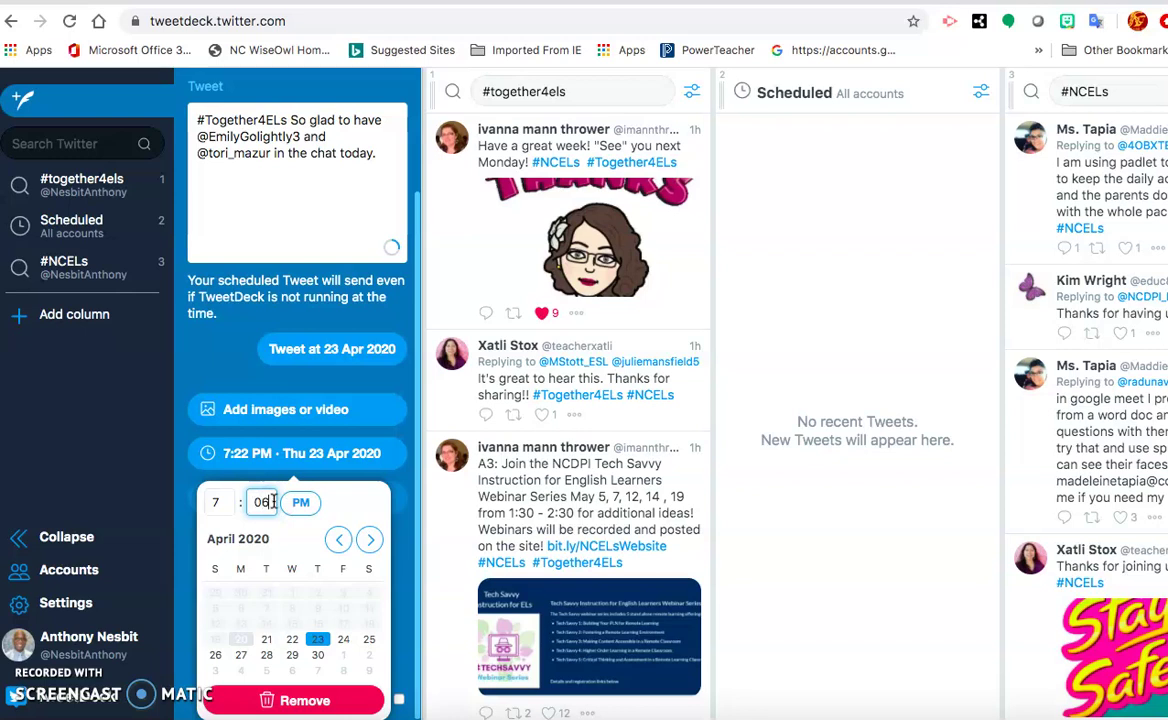
click(305, 504)
click(306, 504)
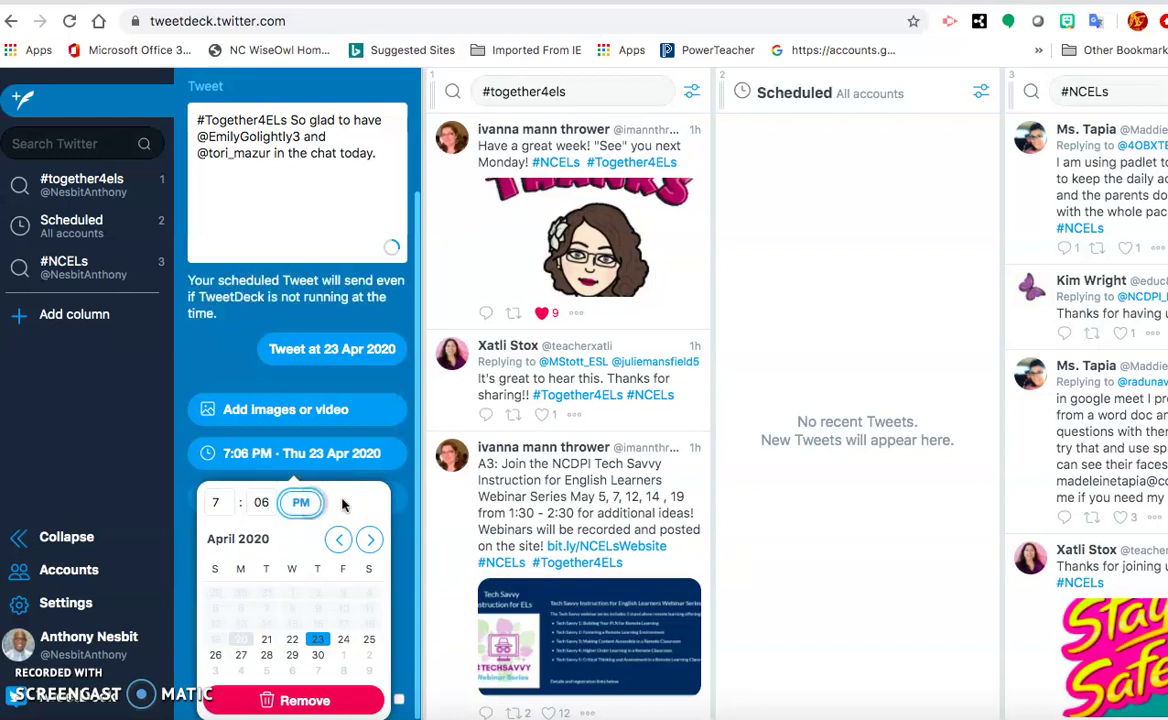
click(398, 532)
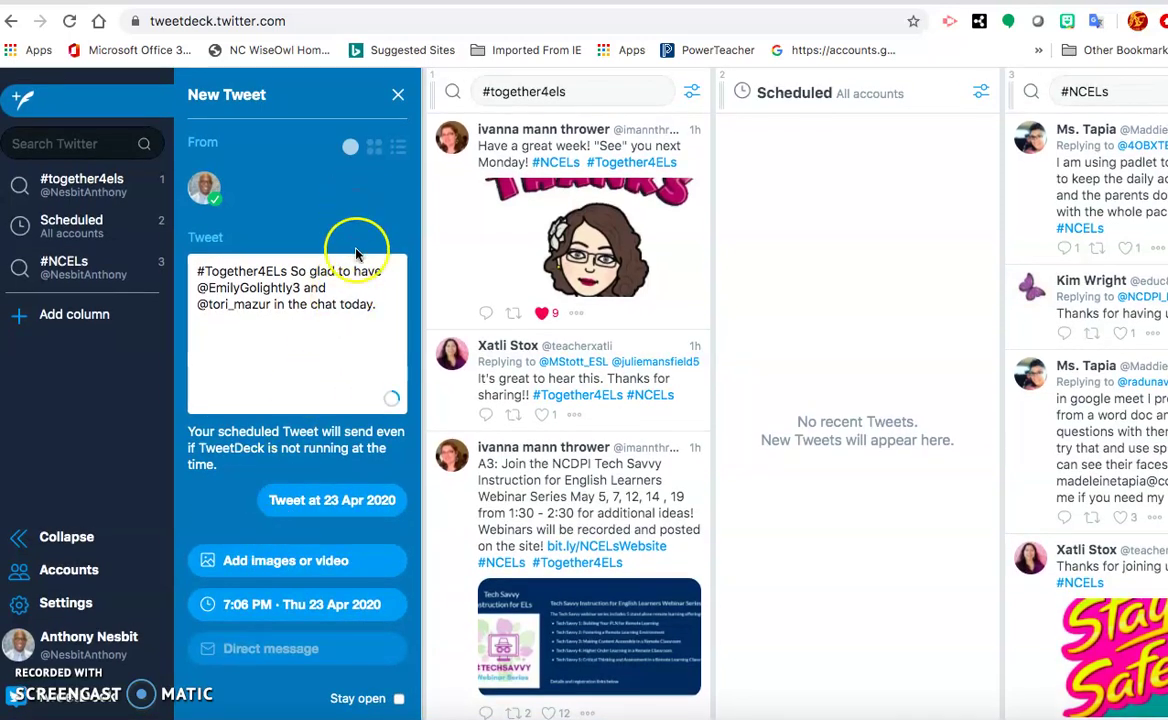
click(294, 503)
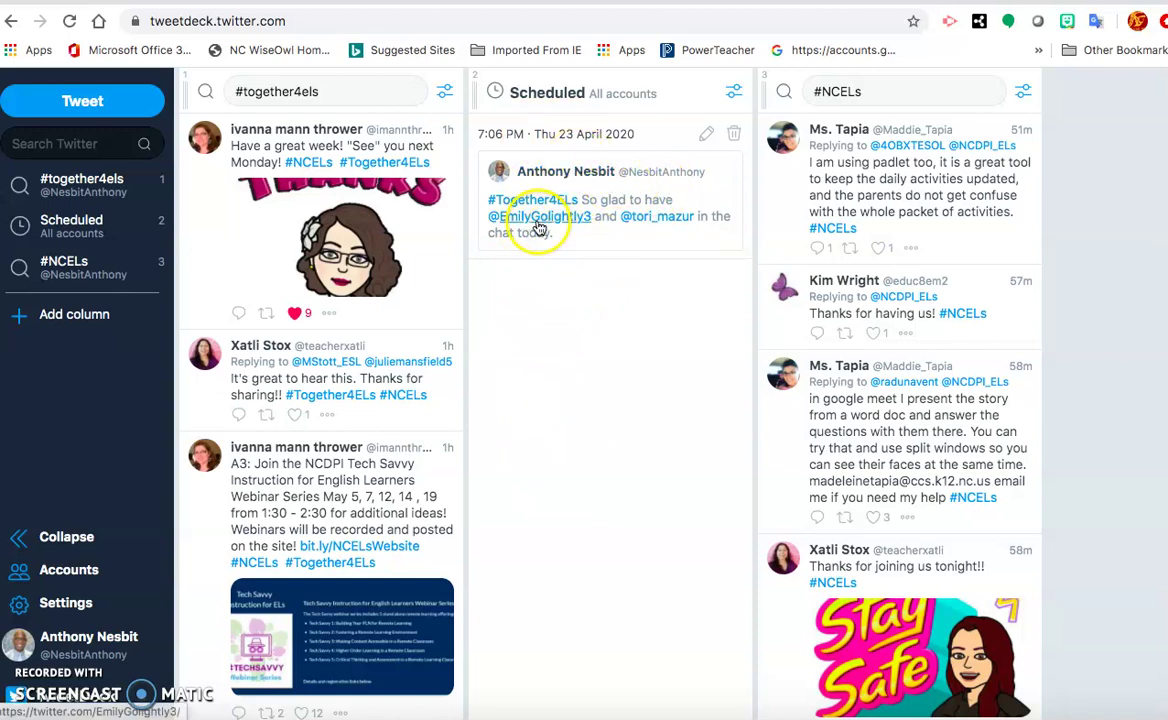
click(705, 138)
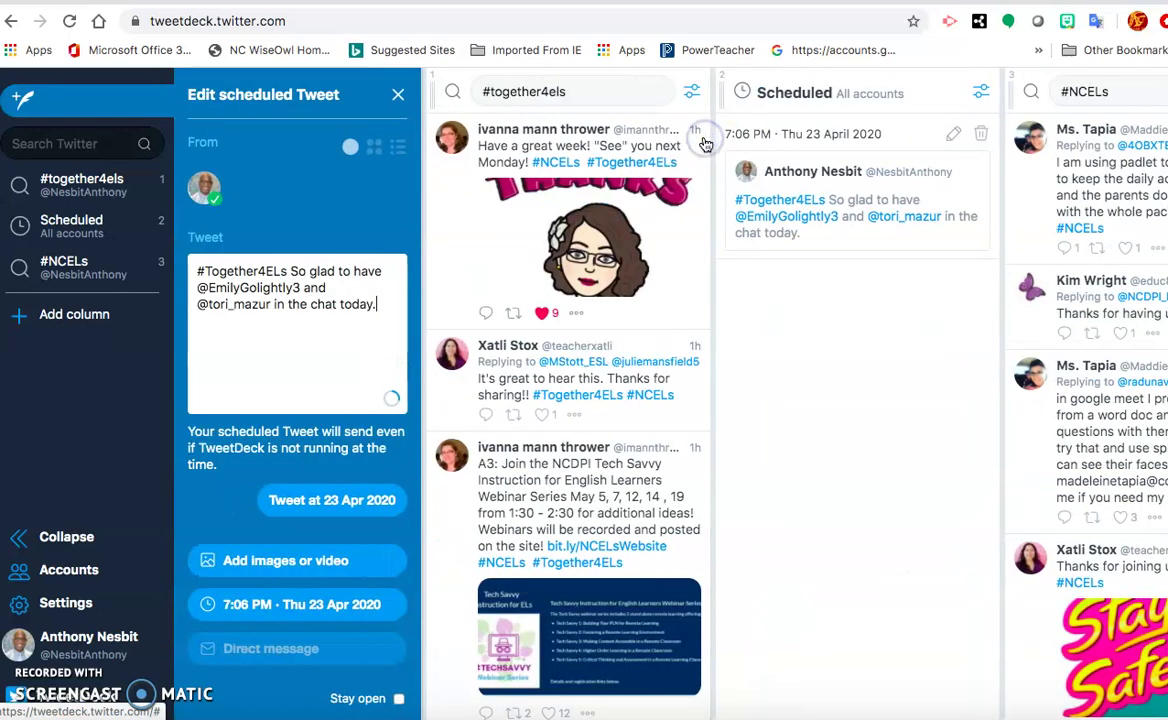
click(271, 307)
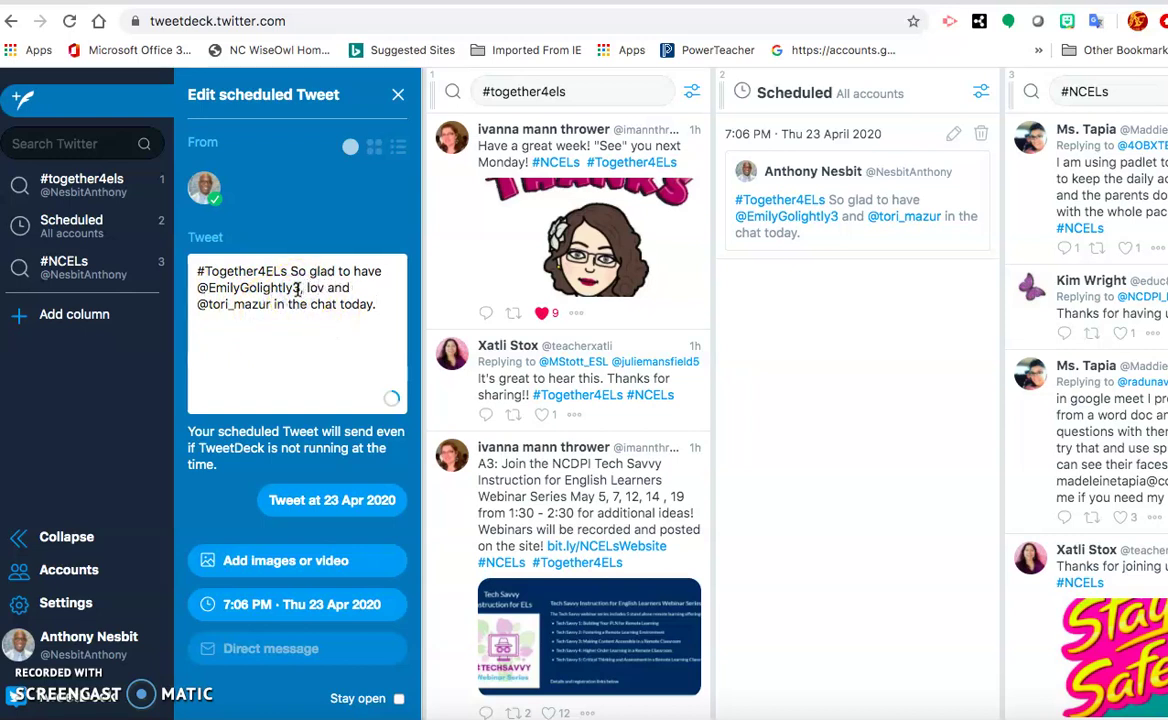
text(love)
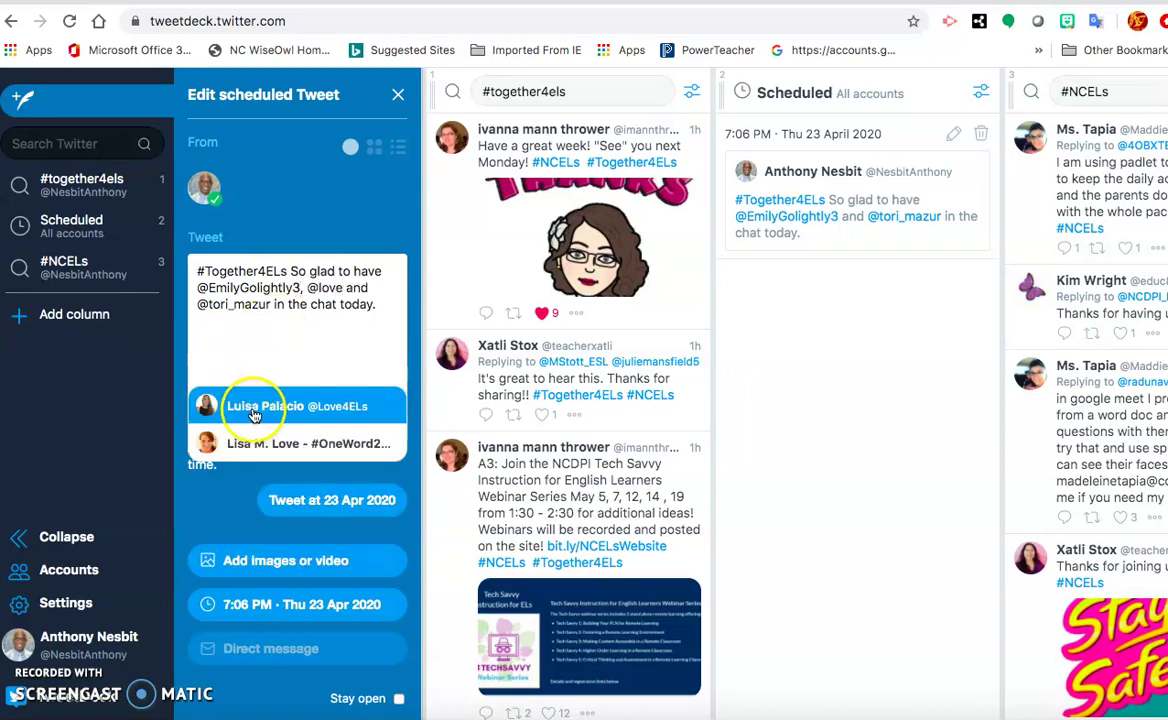
click(254, 412)
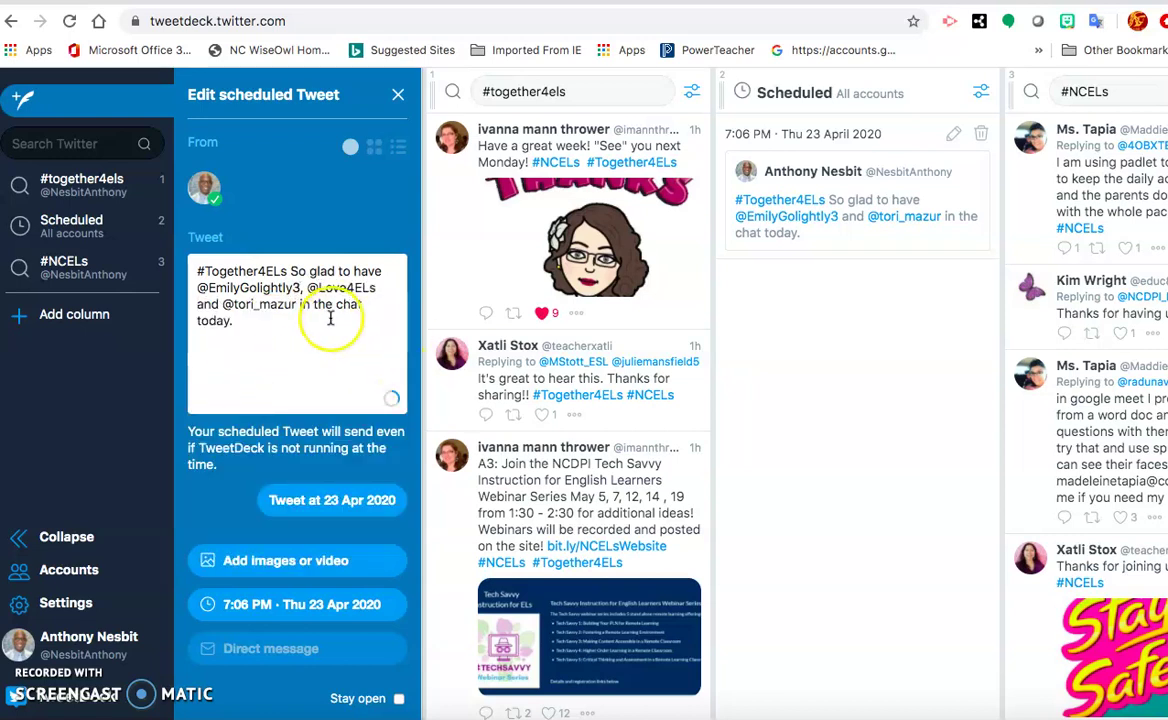
click(293, 502)
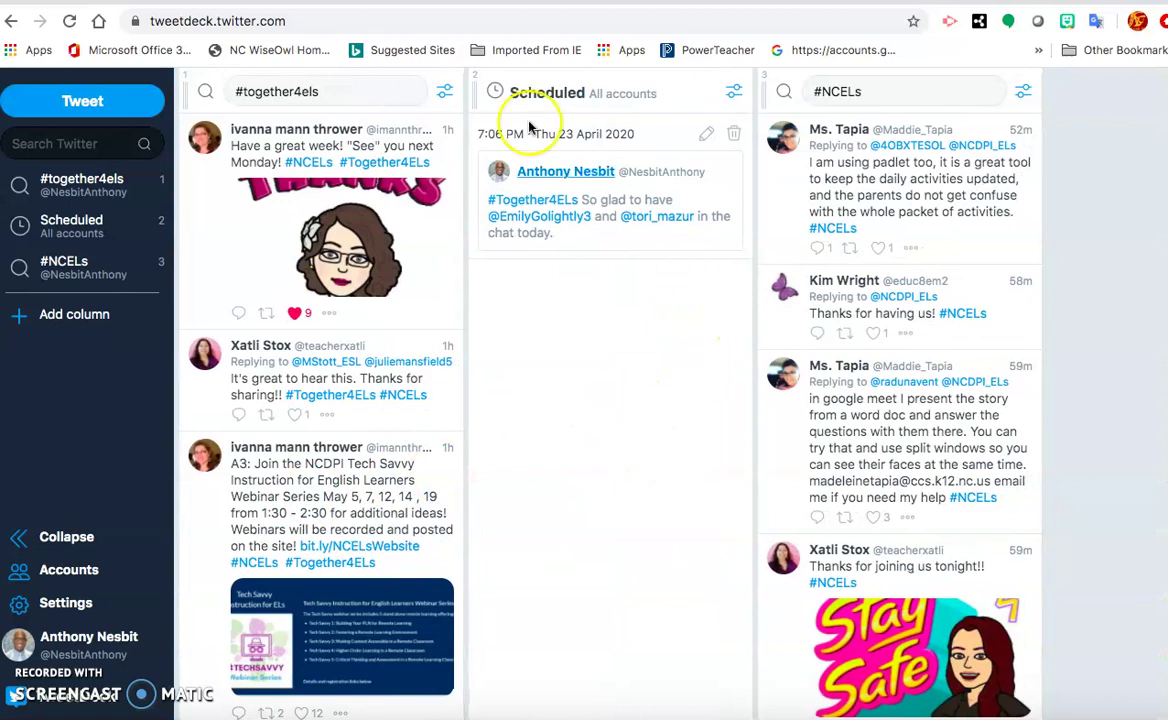
click(68, 22)
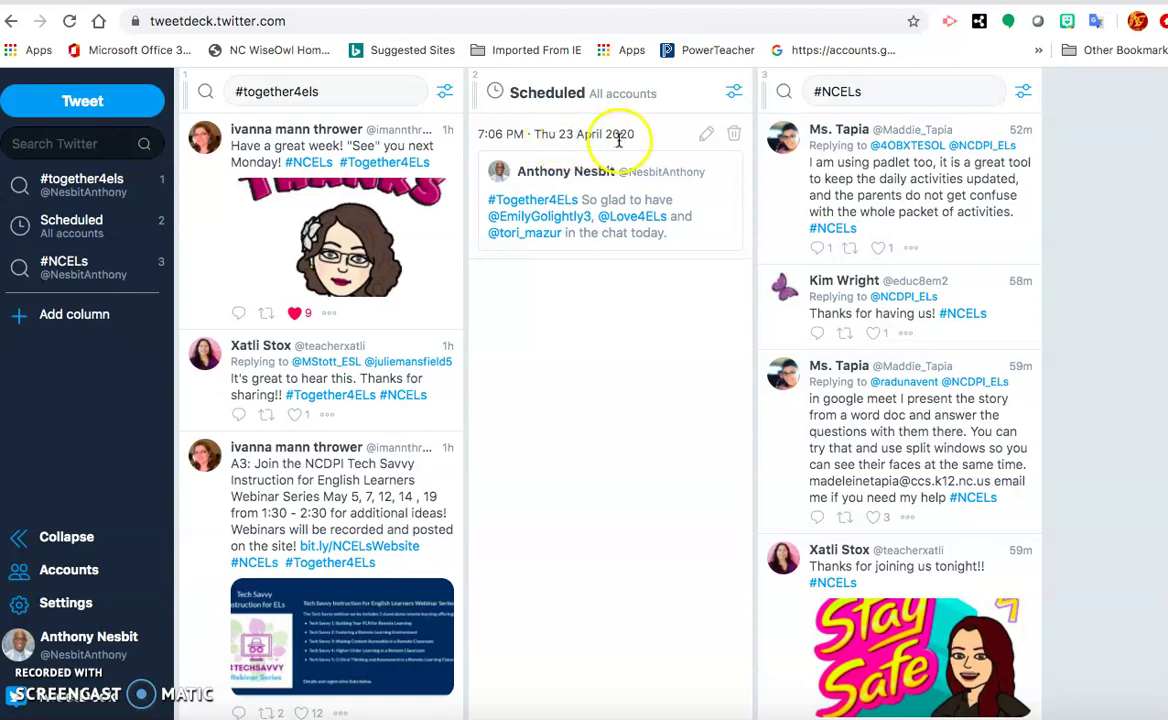
Step: Add "A1." at the start of the tweet scheduled for 7:06 PM, save it and reload the page
click(703, 138)
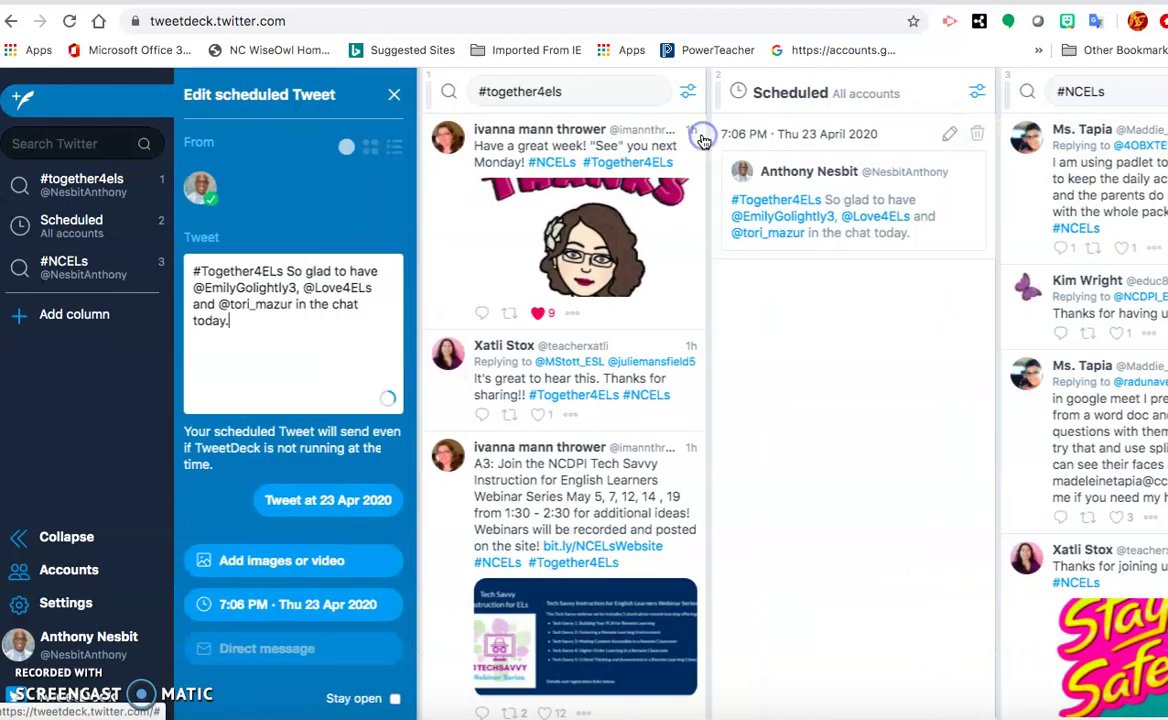
click(199, 273)
text(A)
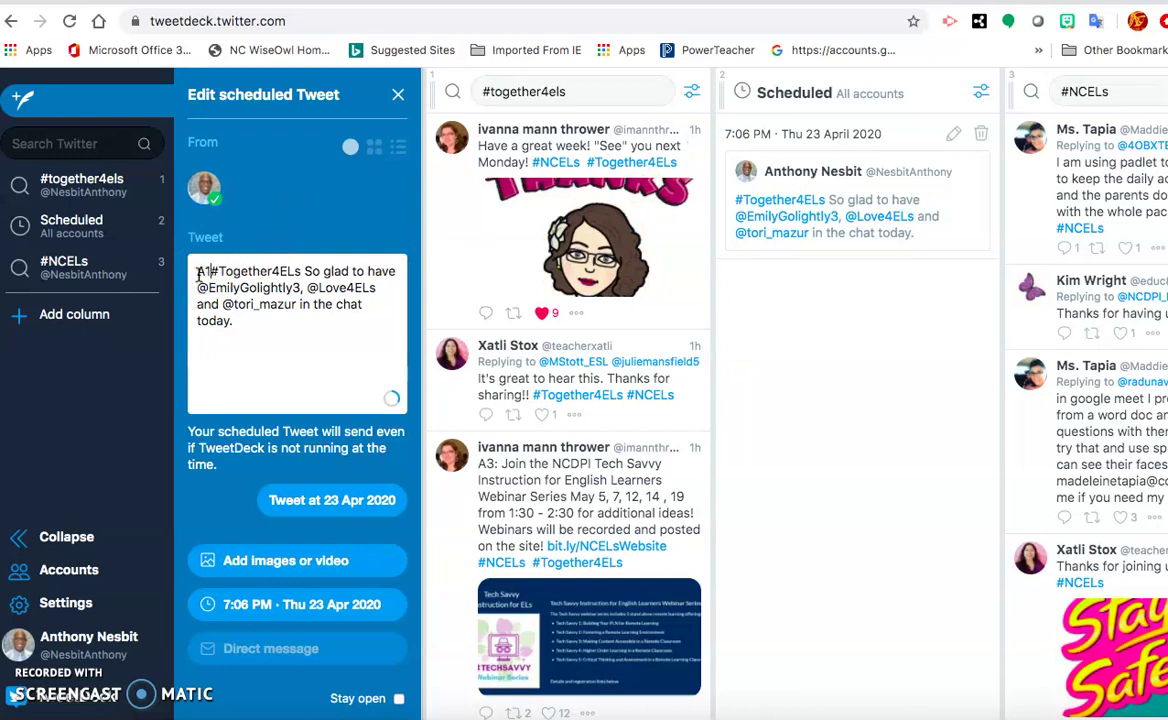
text(1,)
key(BackSpace)
text(.)
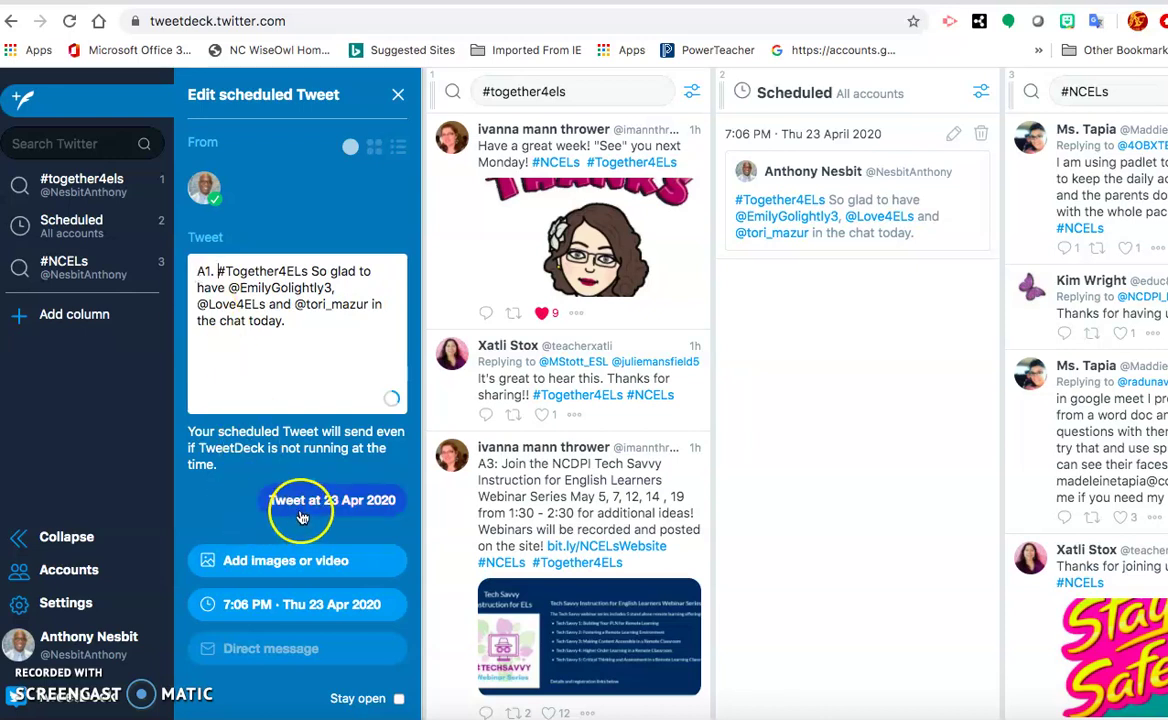
click(302, 516)
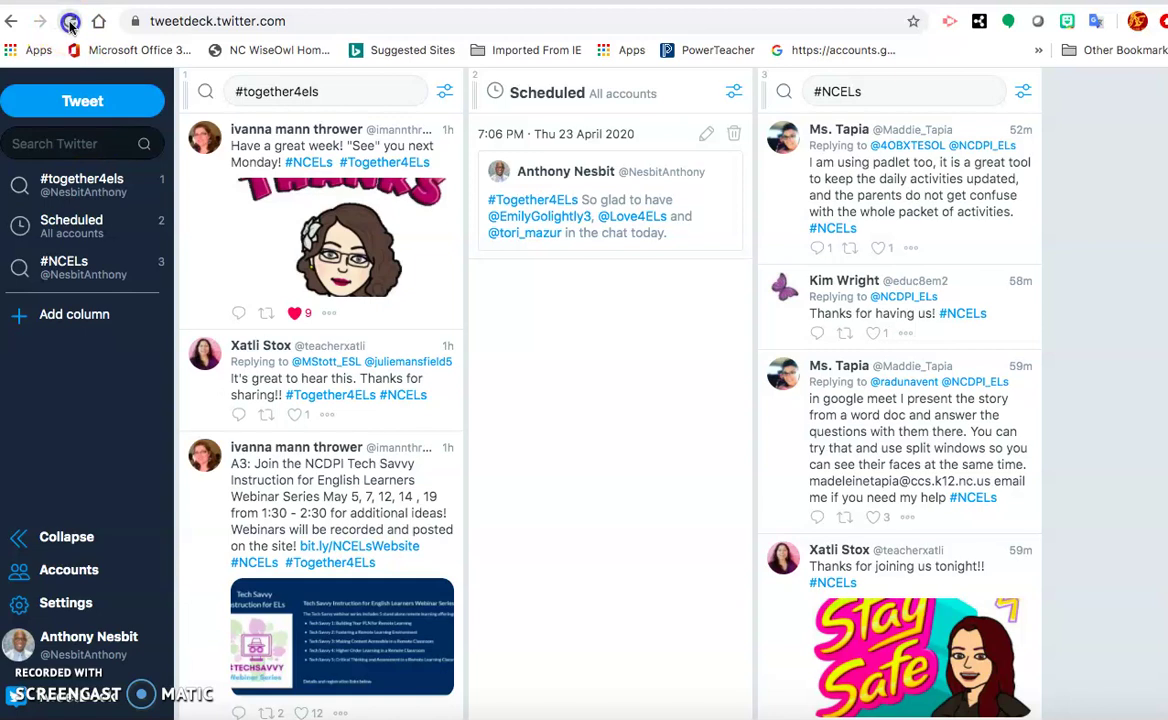
click(70, 22)
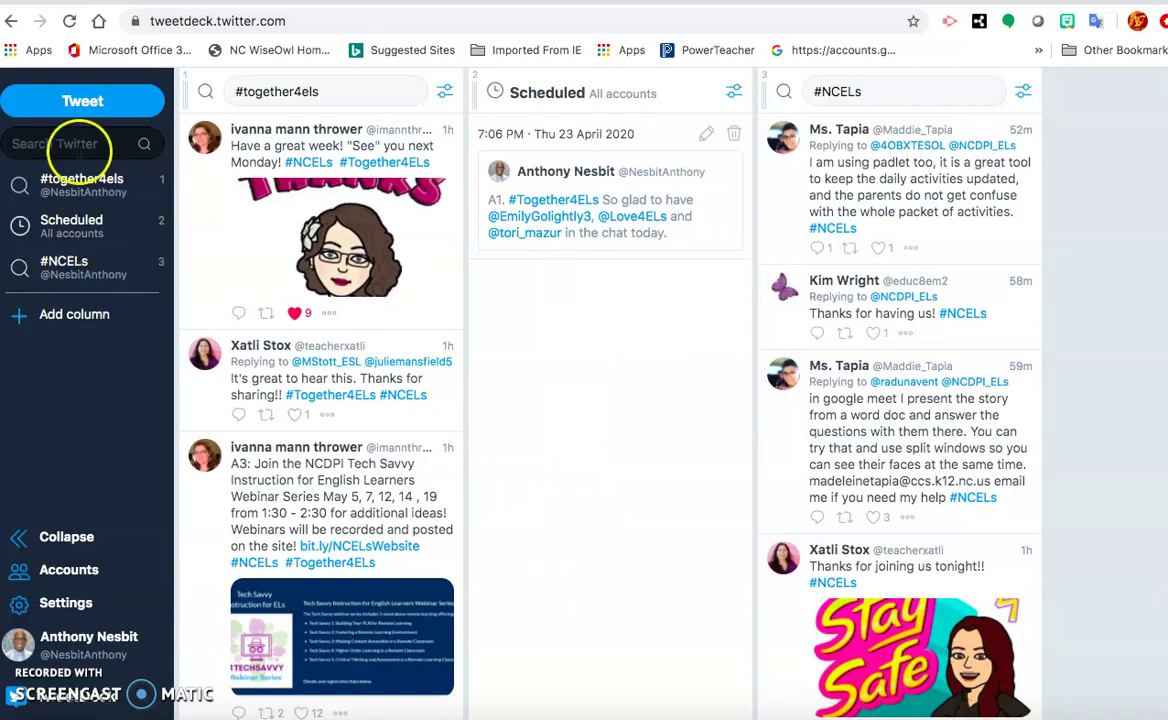
Step: Compose a new tweet reading "A2. My favorite blah blah blah" followed by the suggested hashtag #NCELs
click(82, 103)
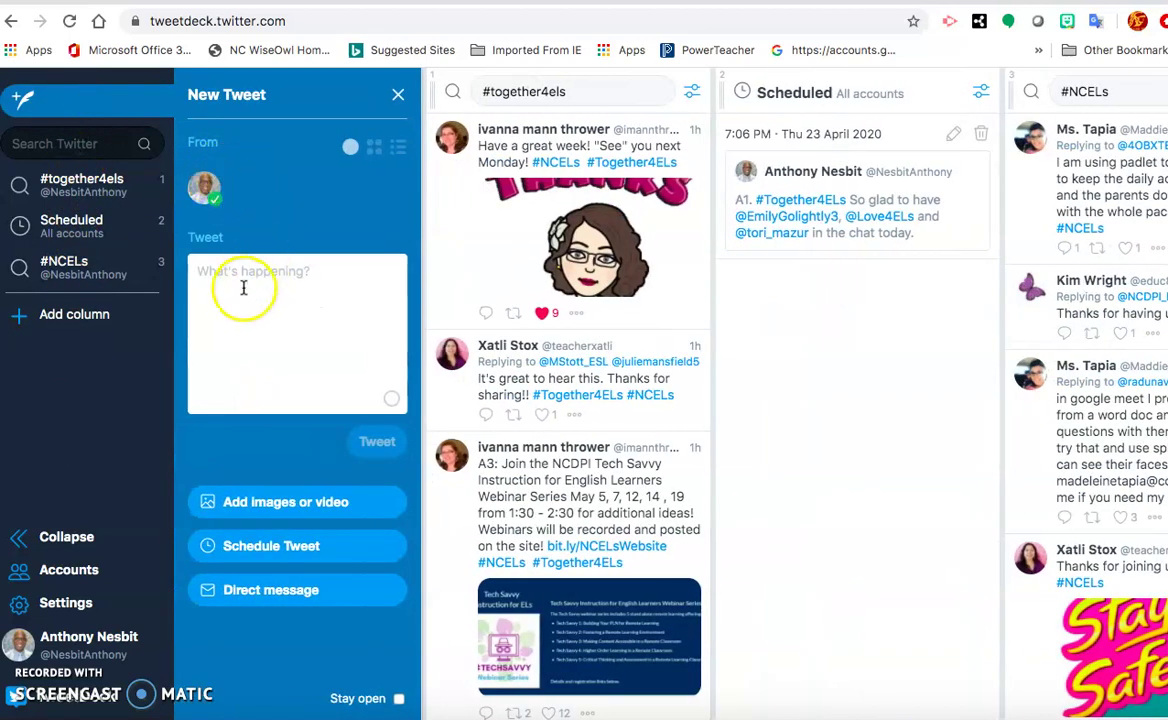
text(a)
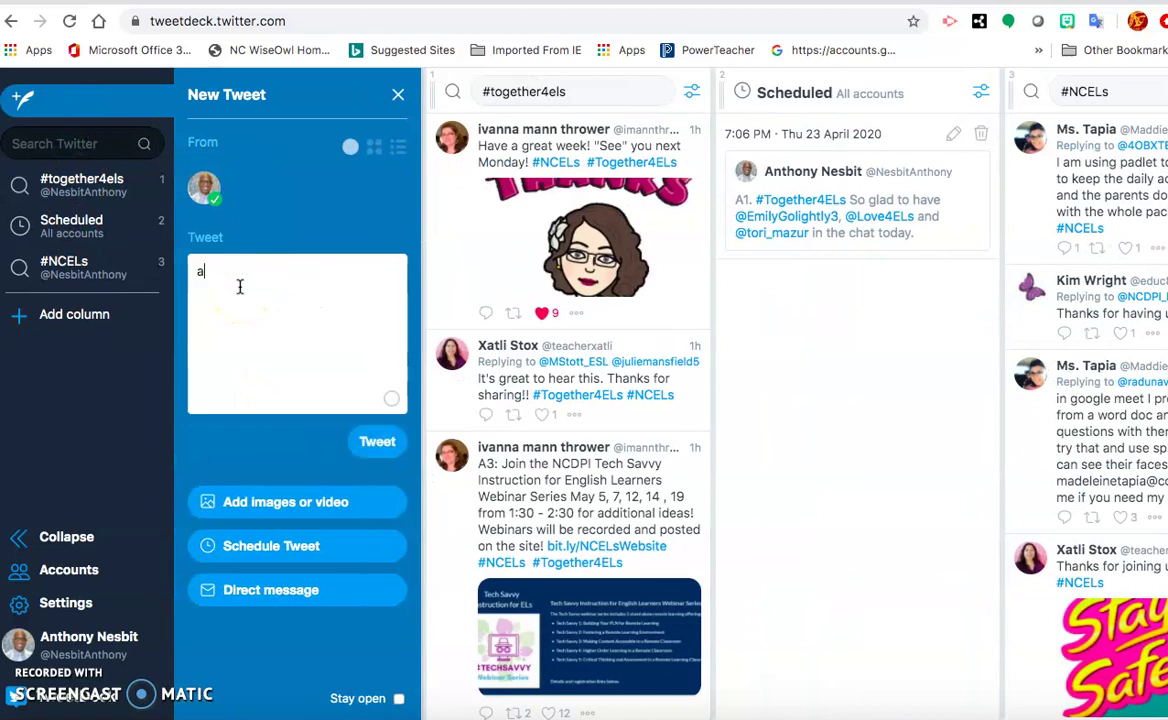
key(BackSpace)
text(A2.  My favorite blah blah blah)
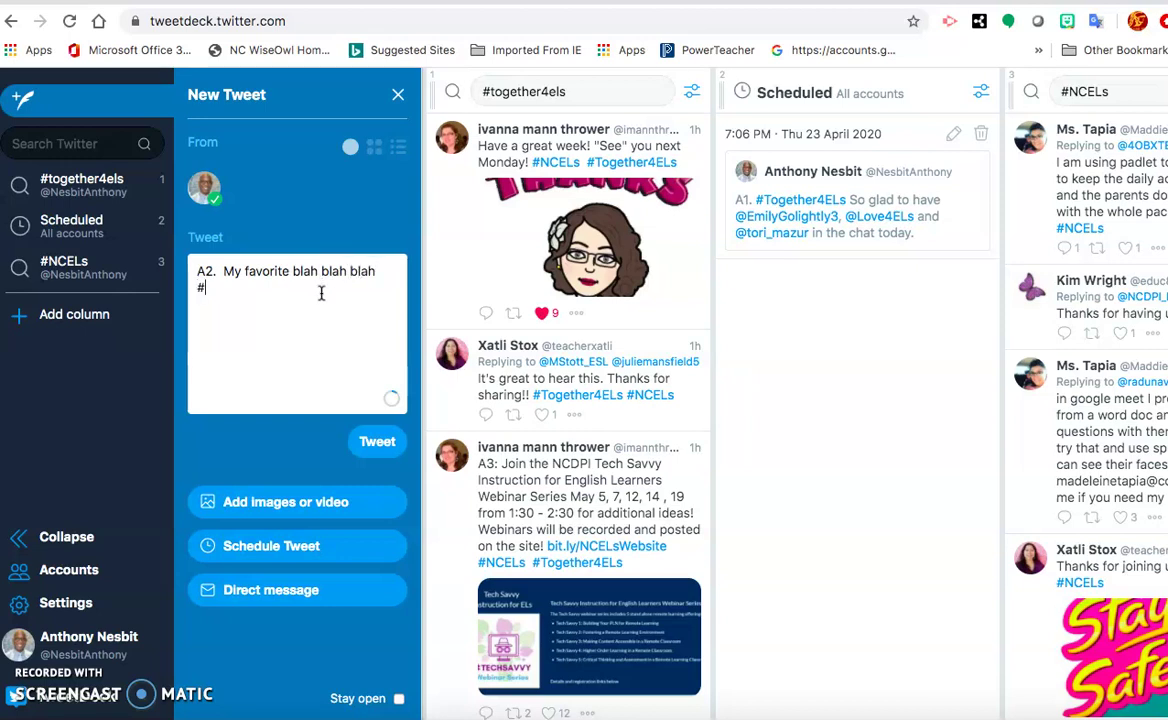
text(CELs)
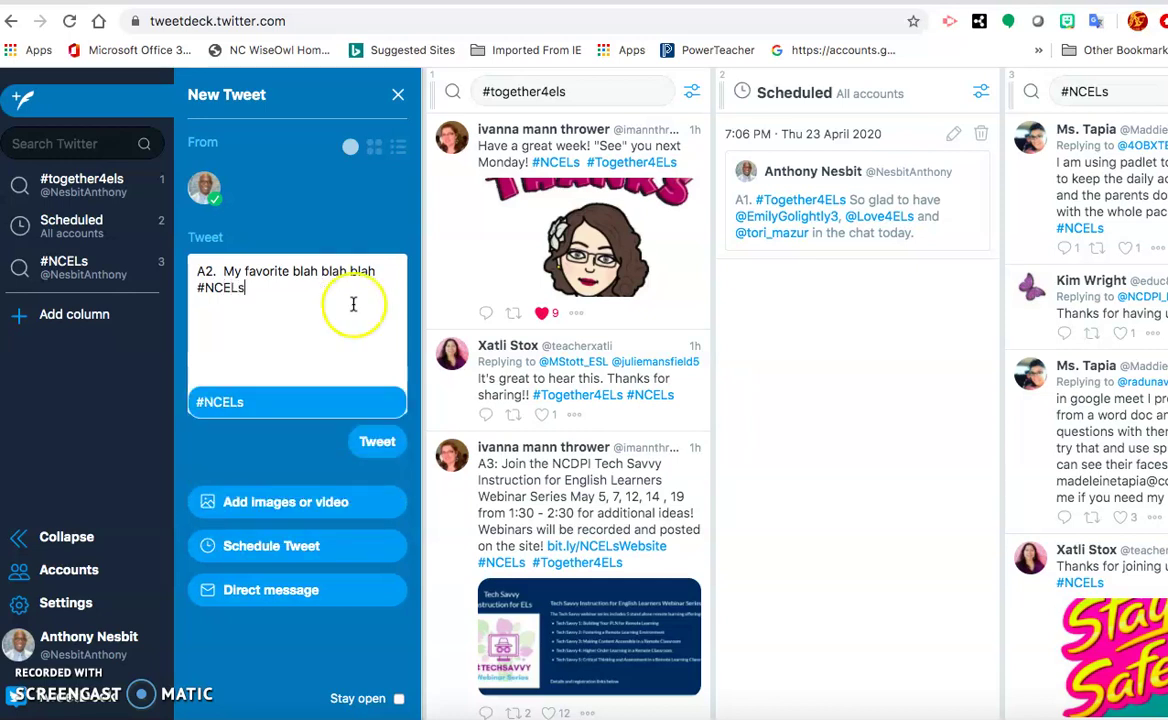
click(274, 401)
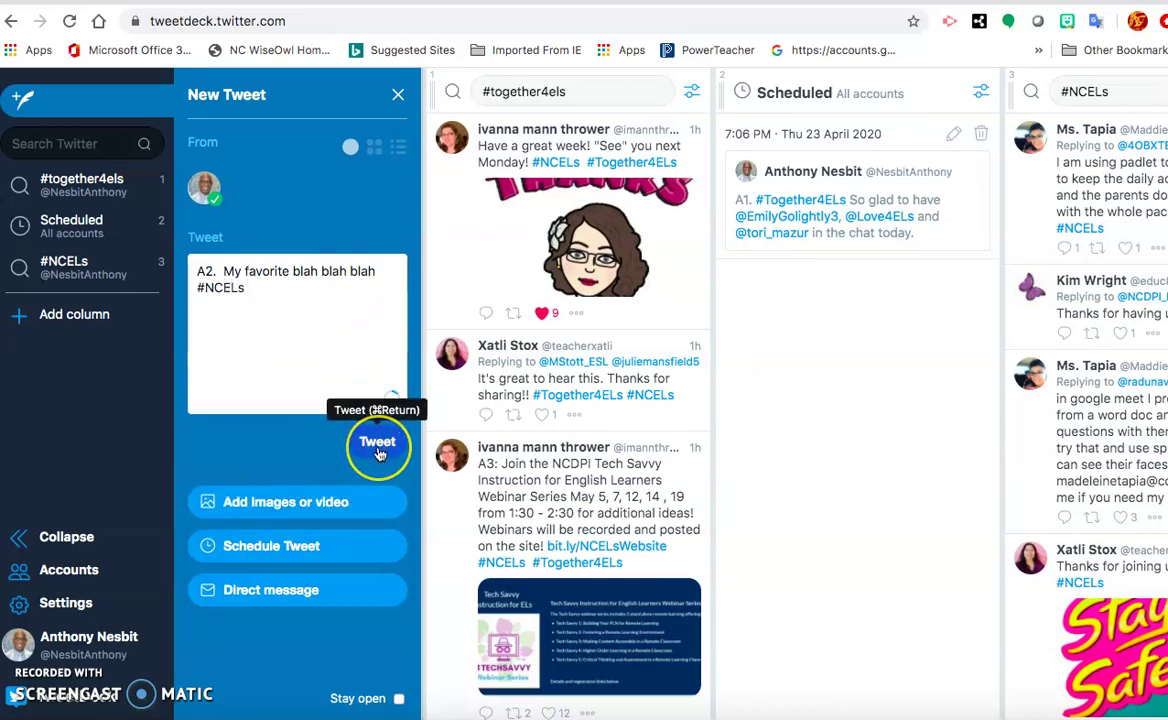
Step: Schedule the A2 tweet for 7:16 PM on Thursday 23 April 2020 and submit it
click(306, 551)
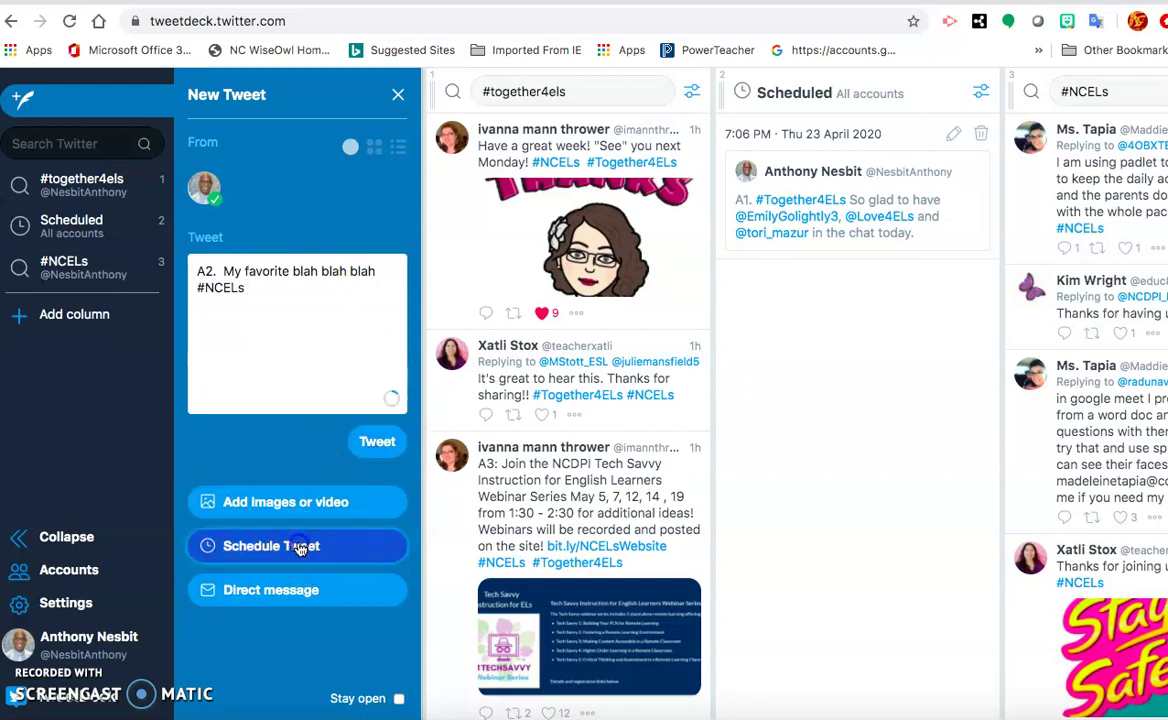
scroll(241, 517, down, 3)
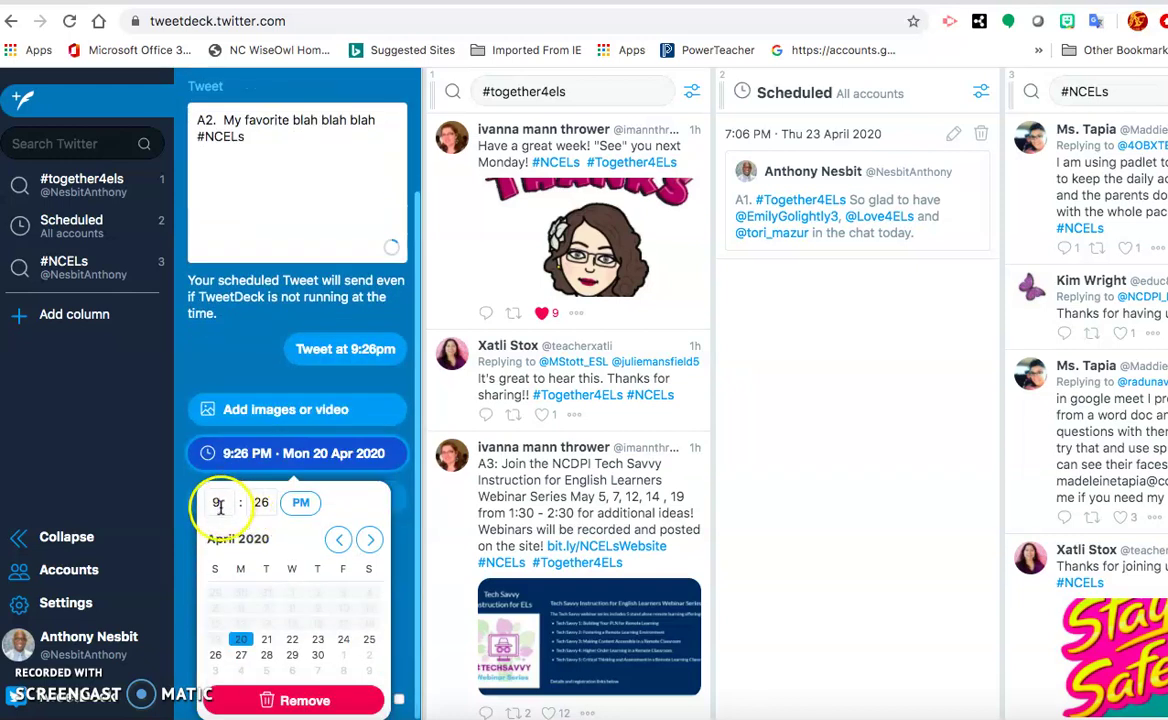
click(219, 505)
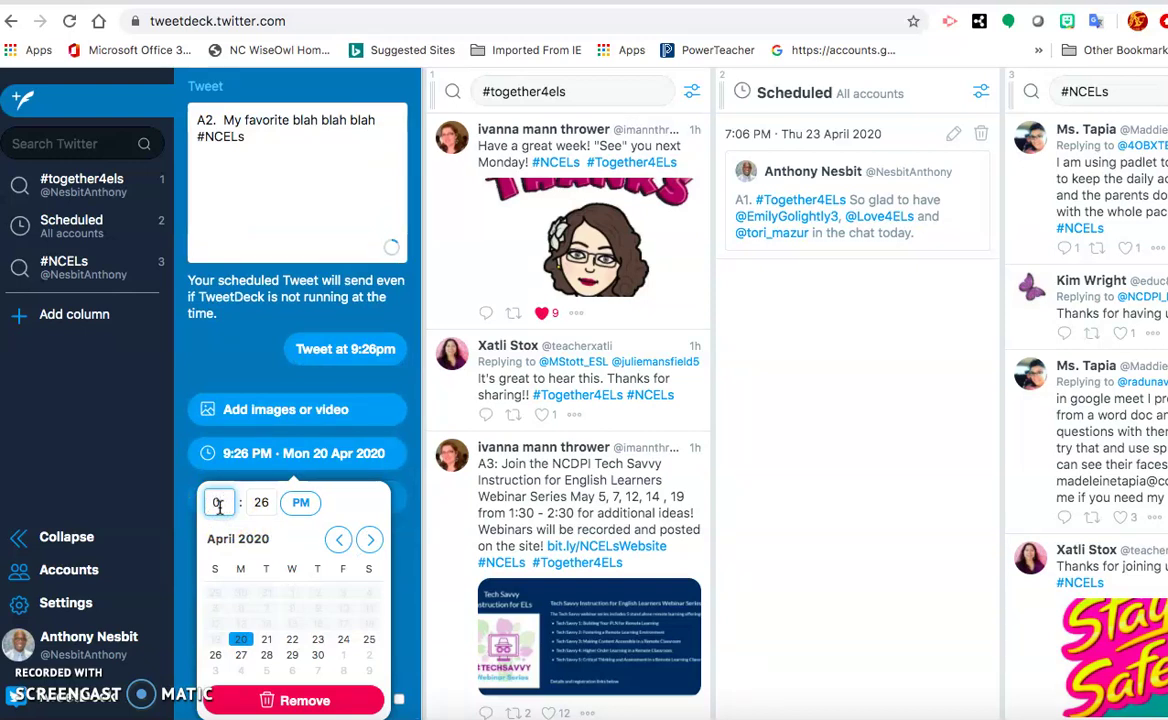
click(273, 502)
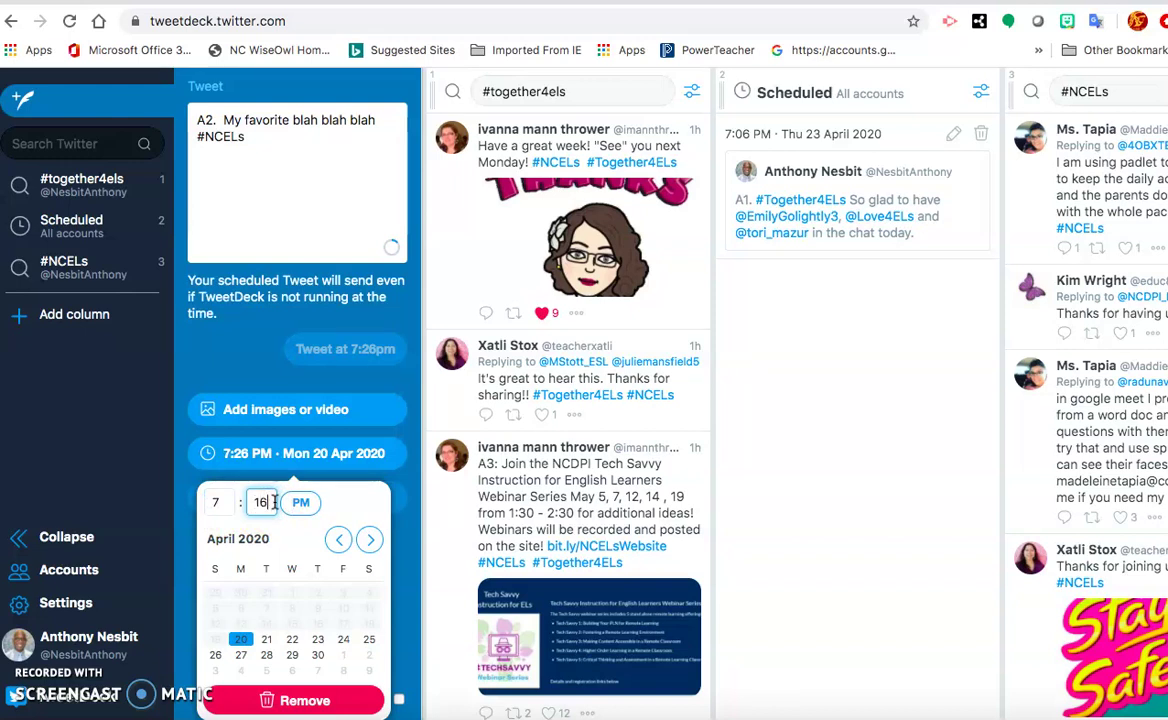
text(16)
key(Tab)
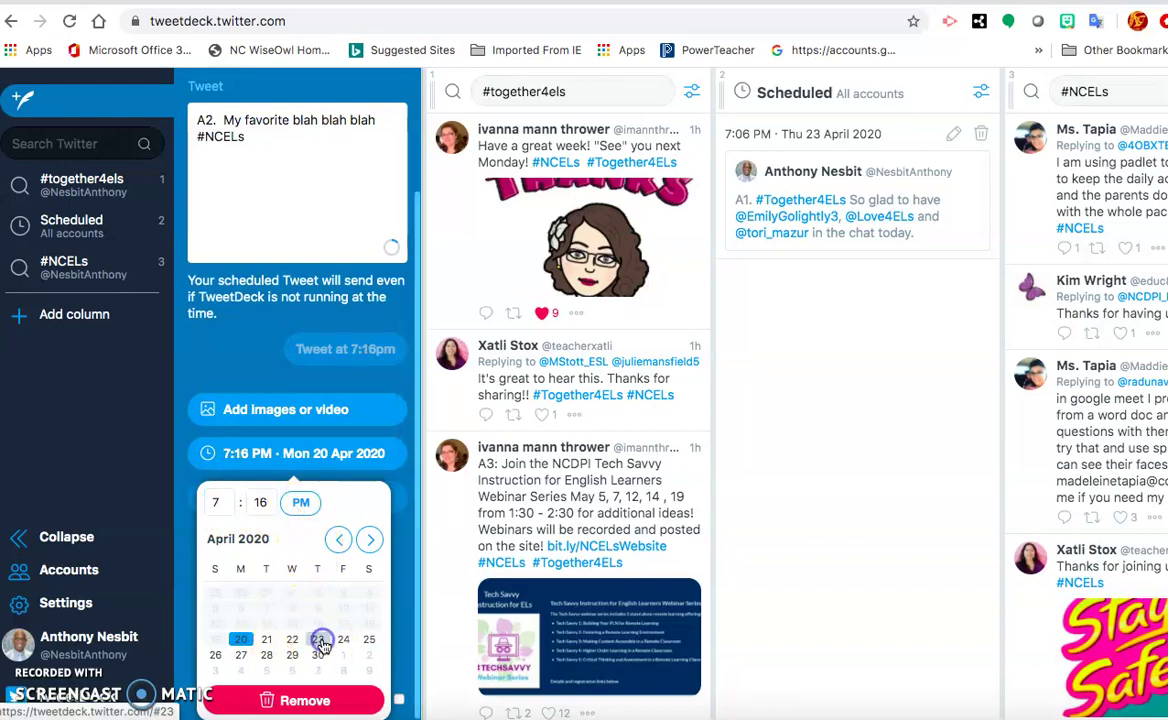
click(318, 641)
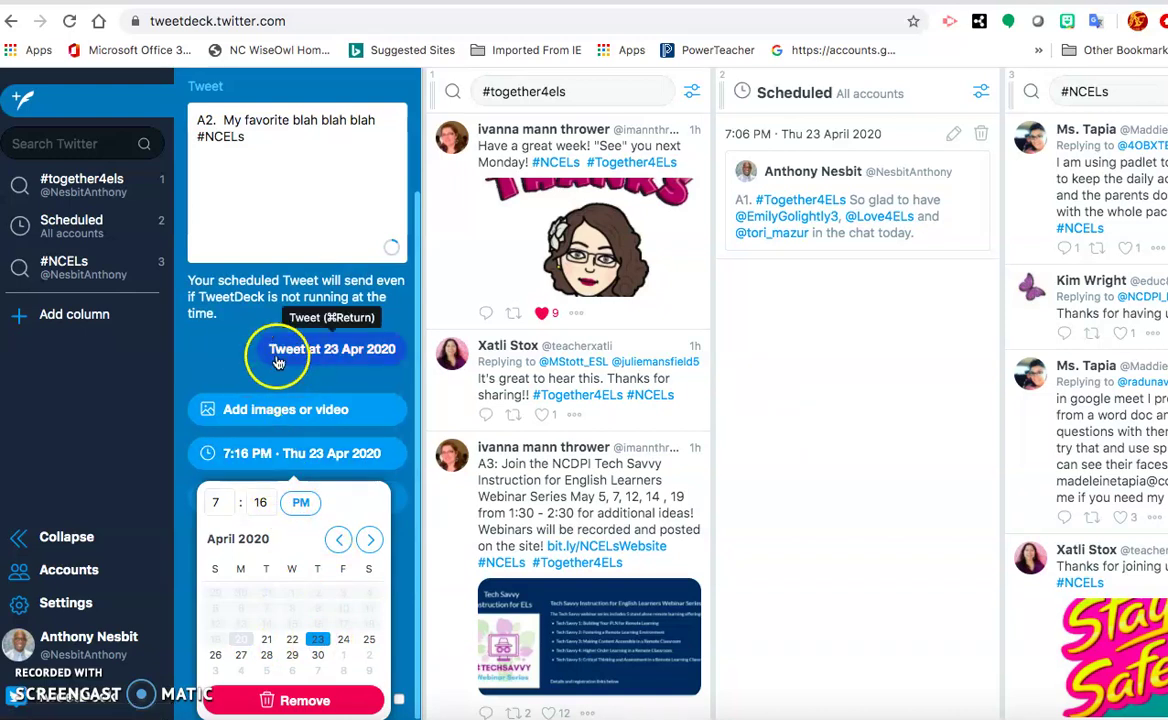
click(309, 352)
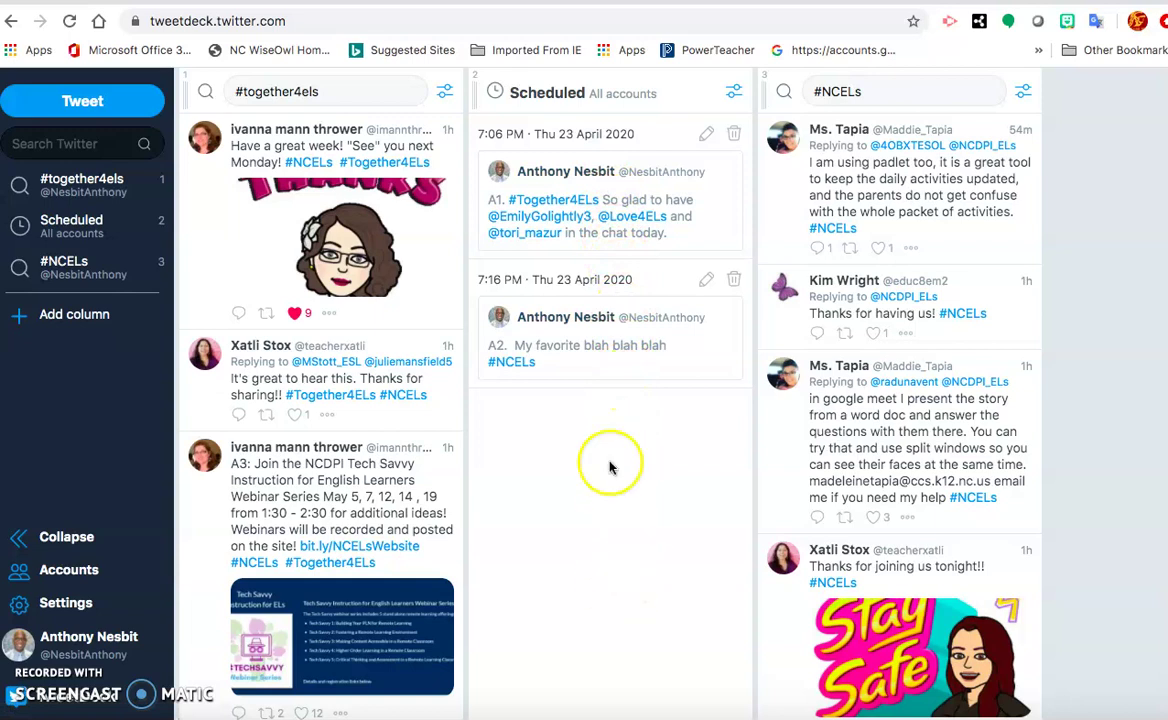
click(658, 507)
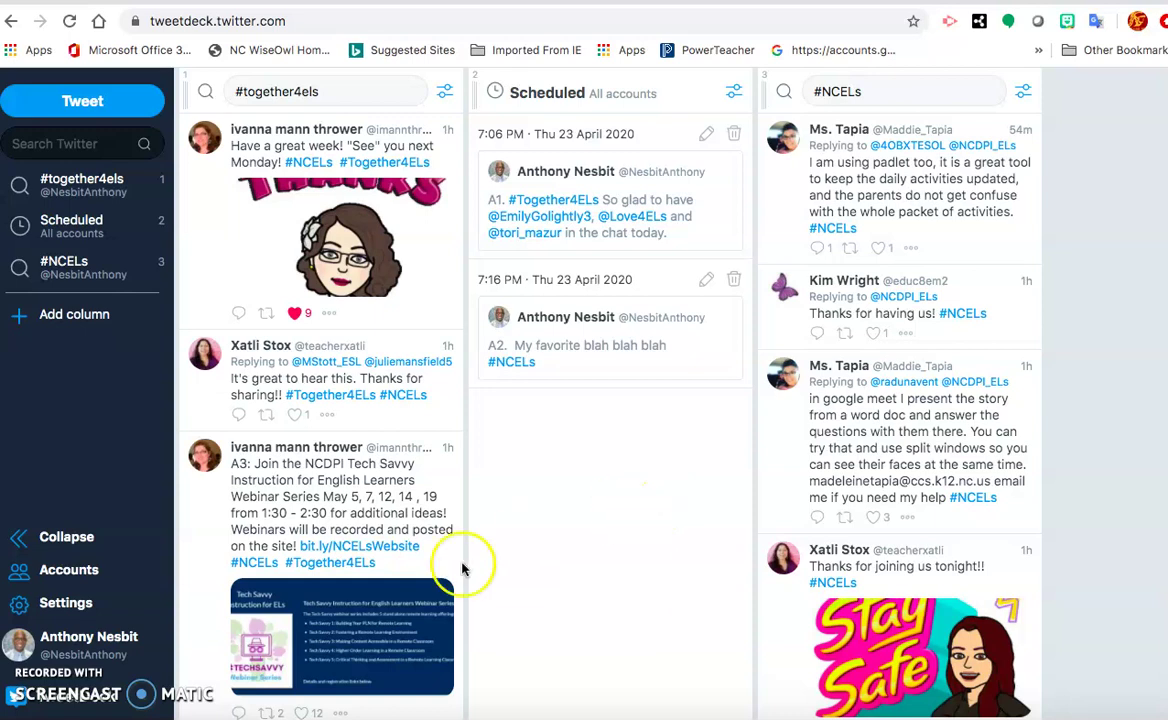